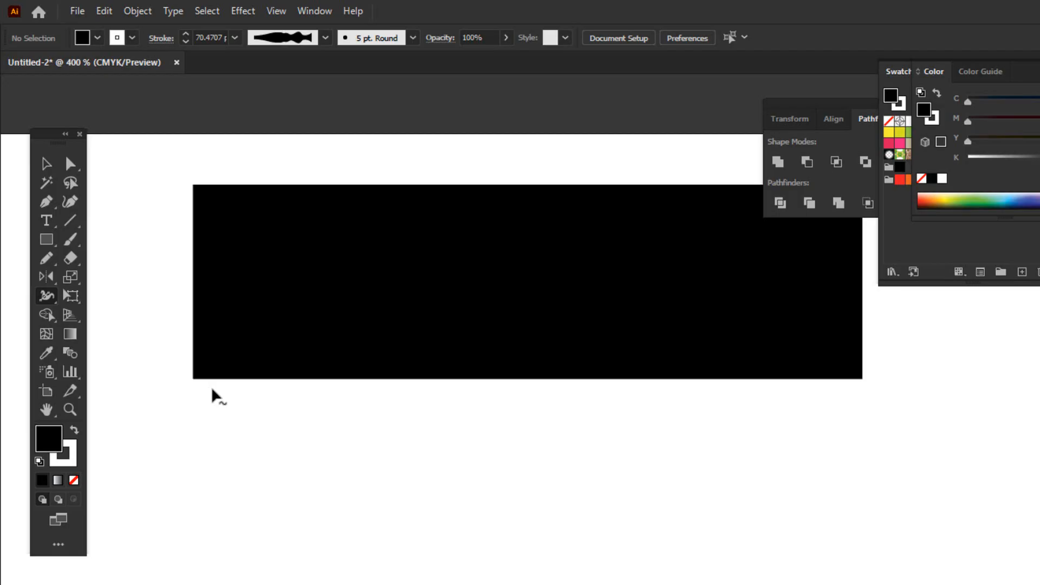
Step: Draw an arc about 0.63 in wide above the black rectangle with the Pen tool, remove its fill and select it
scroll(224, 353, up, 5)
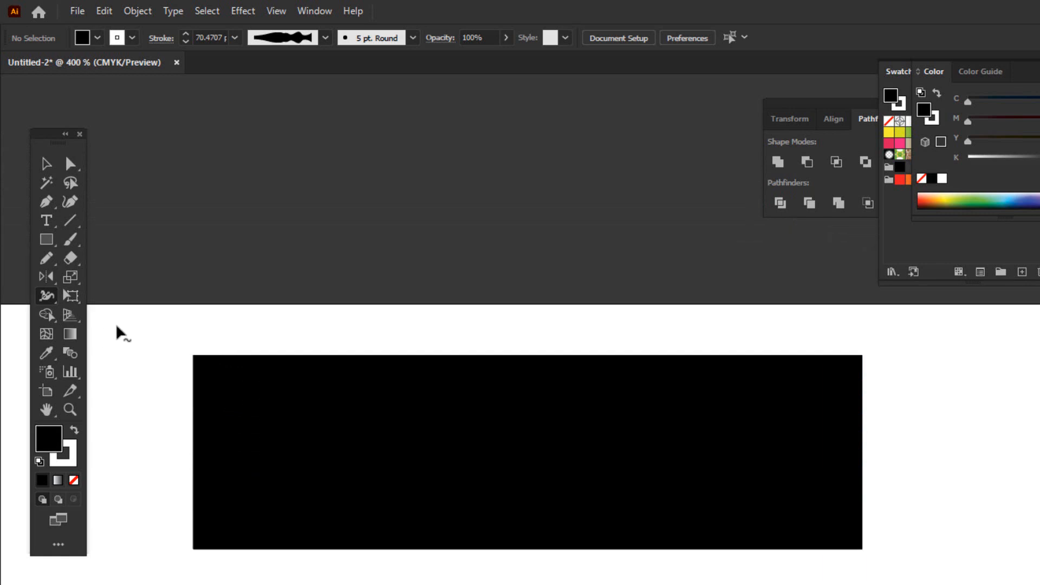
click(48, 295)
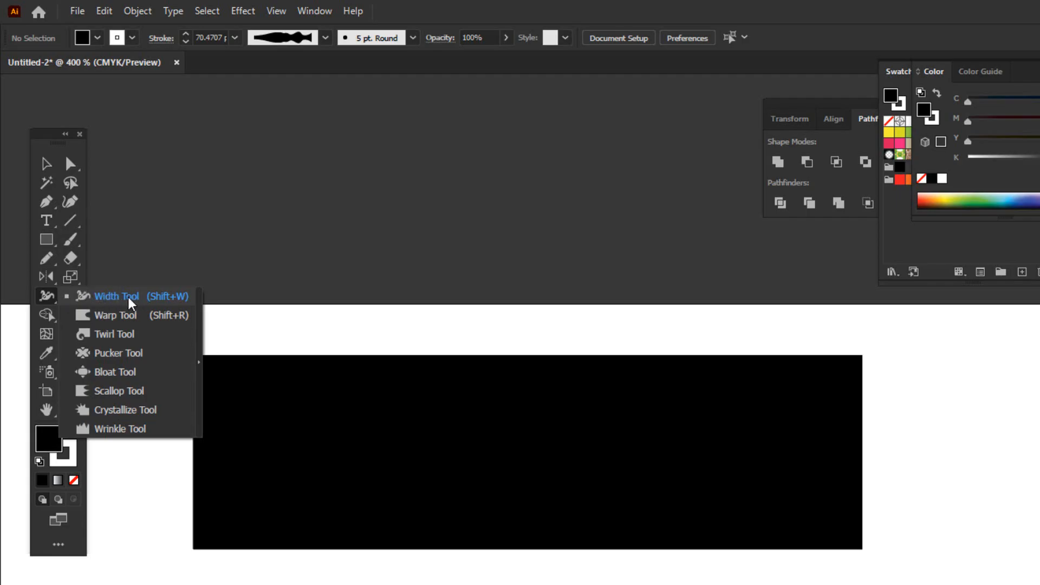
click(103, 297)
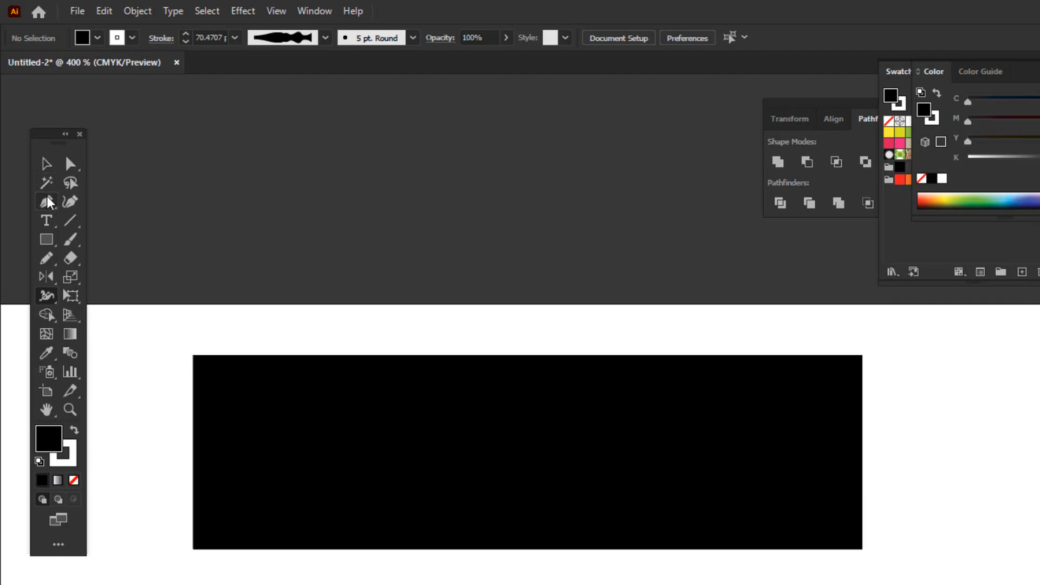
click(277, 199)
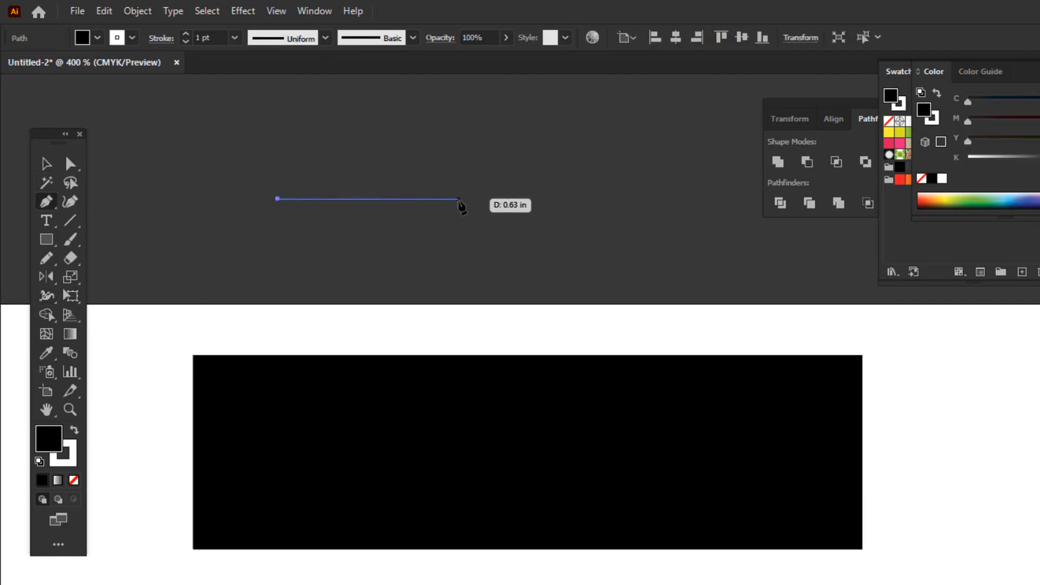
drag(523, 228, 574, 282)
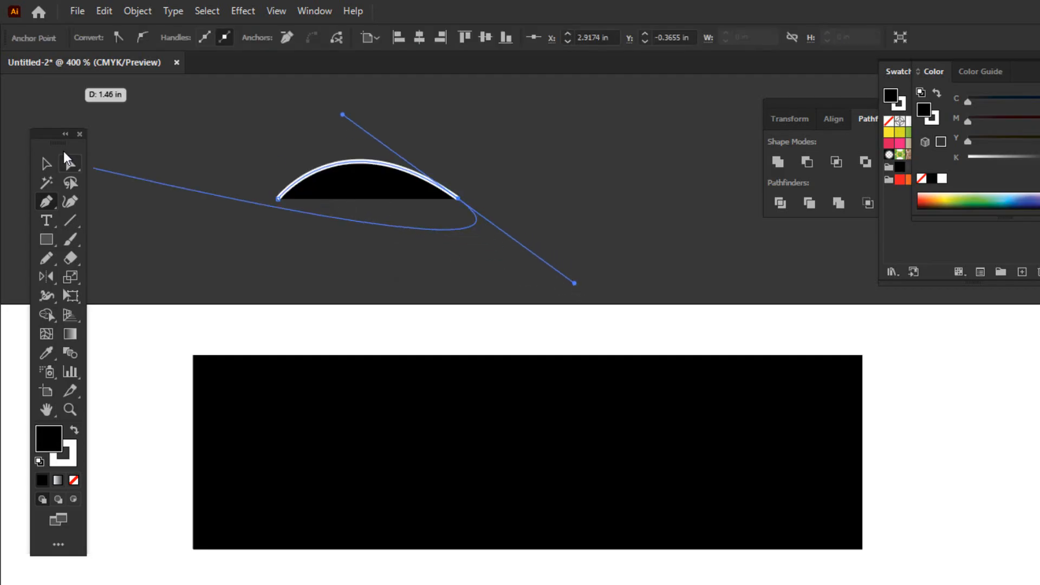
click(73, 480)
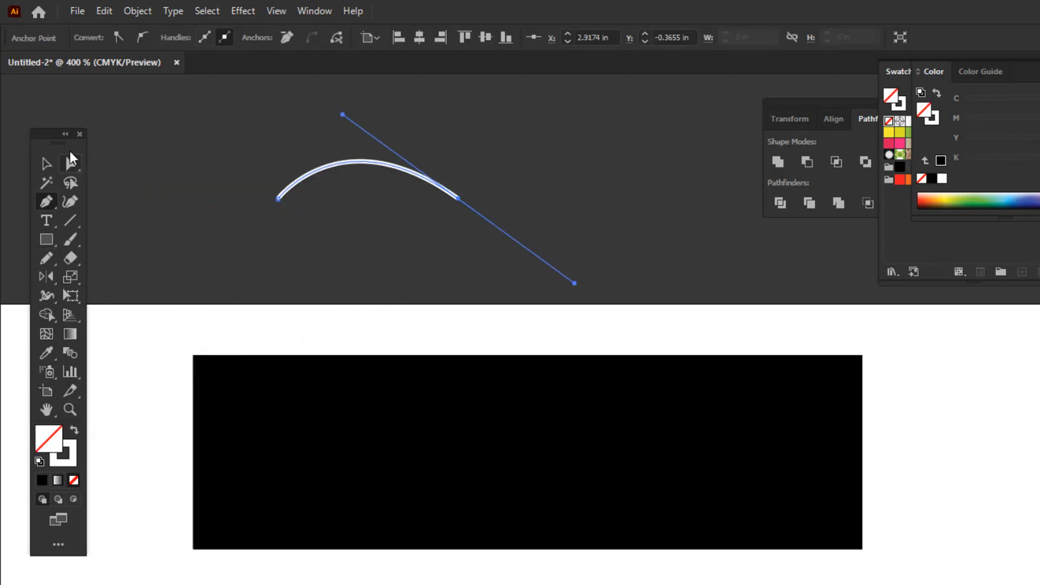
key(v)
click(290, 190)
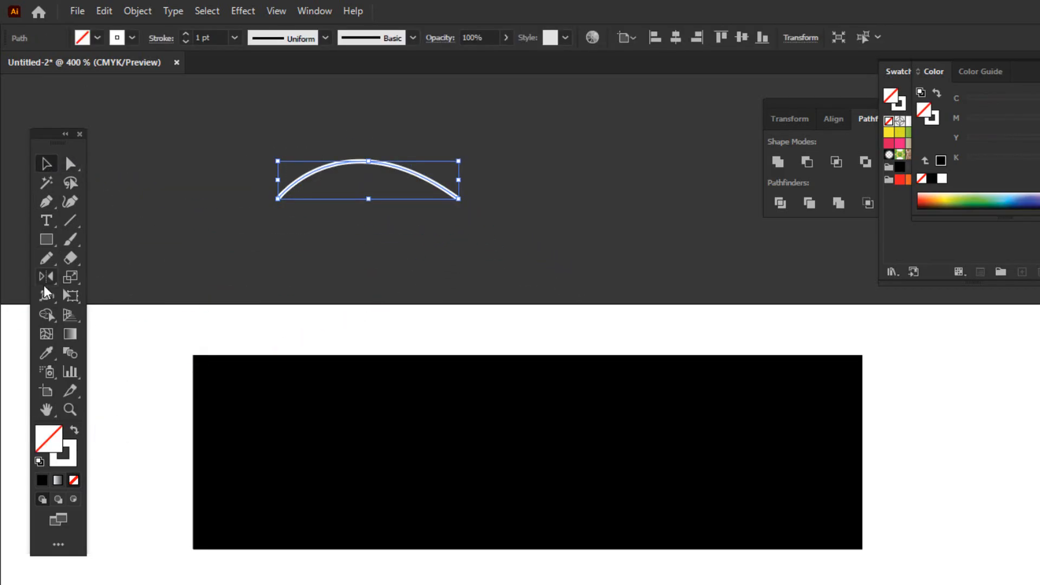
Step: Widen the arc's stroke with the Width tool at its left end, near its first third and at its right end, to about 40 pt maximum
drag(41, 295, 99, 294)
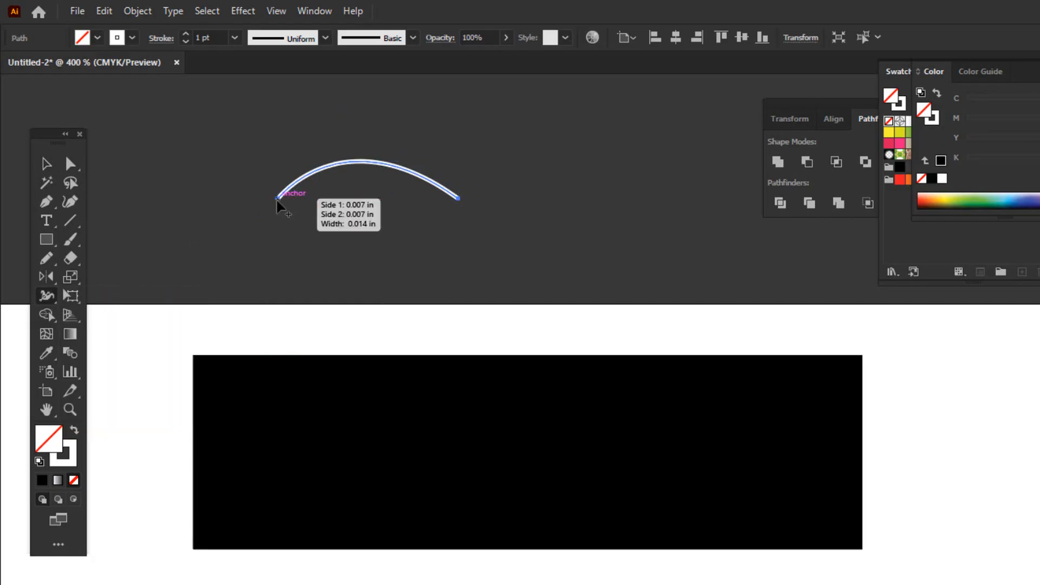
mouse_move(277, 199)
mouse_down()
mouse_move(302, 220)
mouse_move(317, 179)
mouse_up()
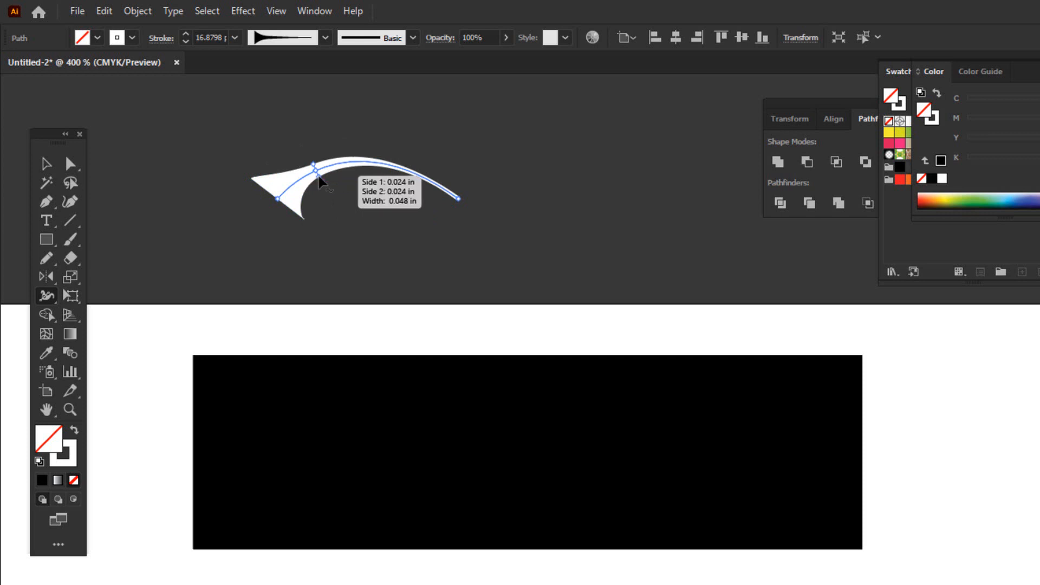
mouse_move(320, 183)
mouse_down()
mouse_move(333, 206)
mouse_move(320, 183)
mouse_up()
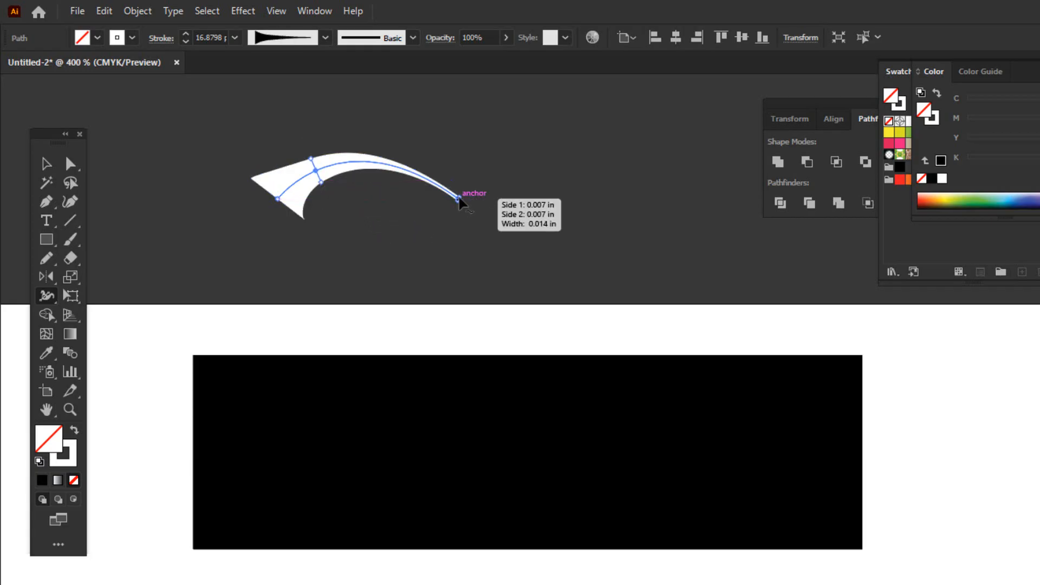
drag(459, 200, 502, 135)
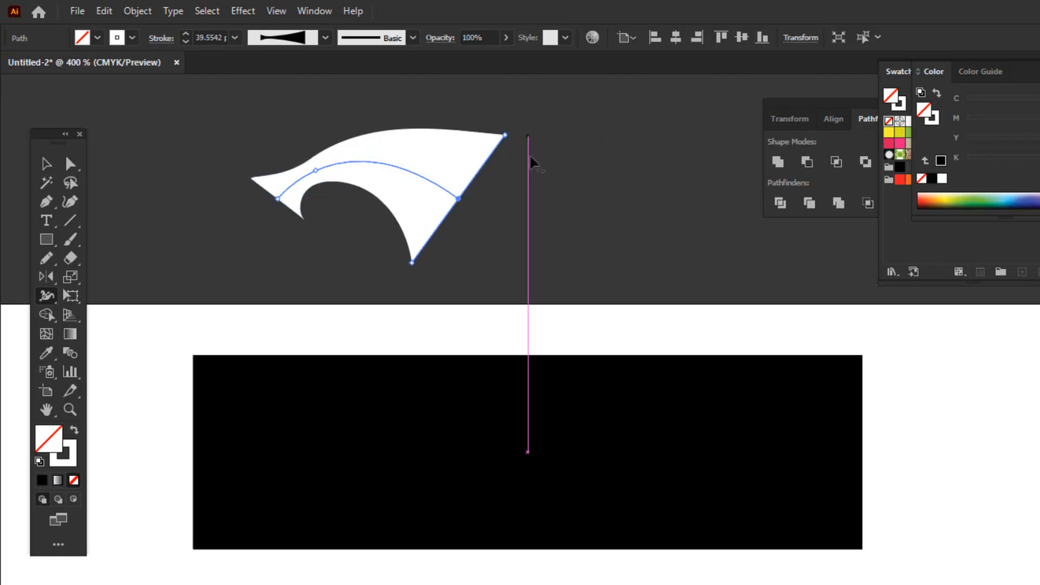
Step: Delete the white variable-width arc
click(44, 165)
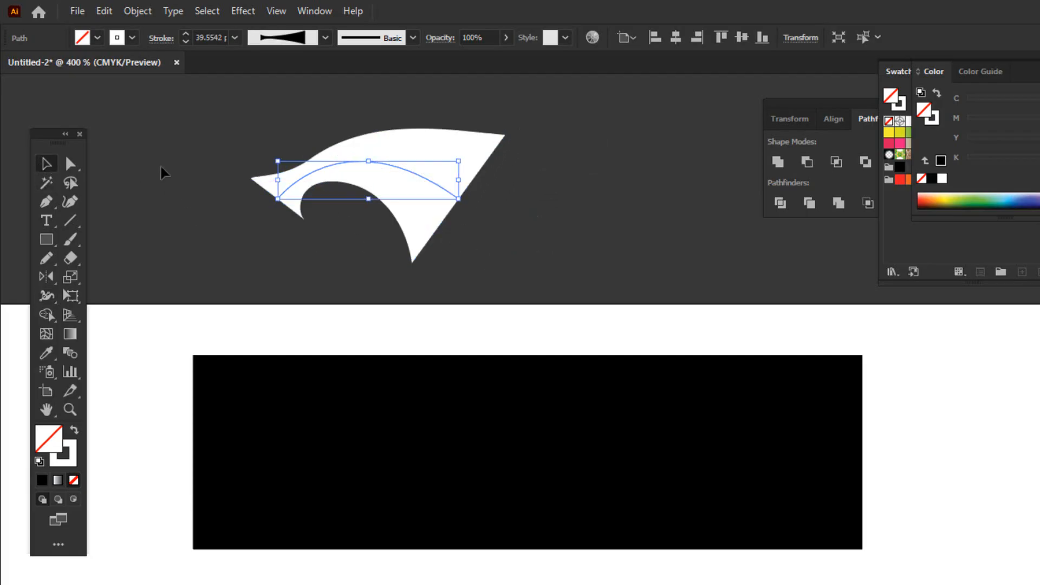
click(236, 131)
drag(242, 138, 465, 271)
key(Delete)
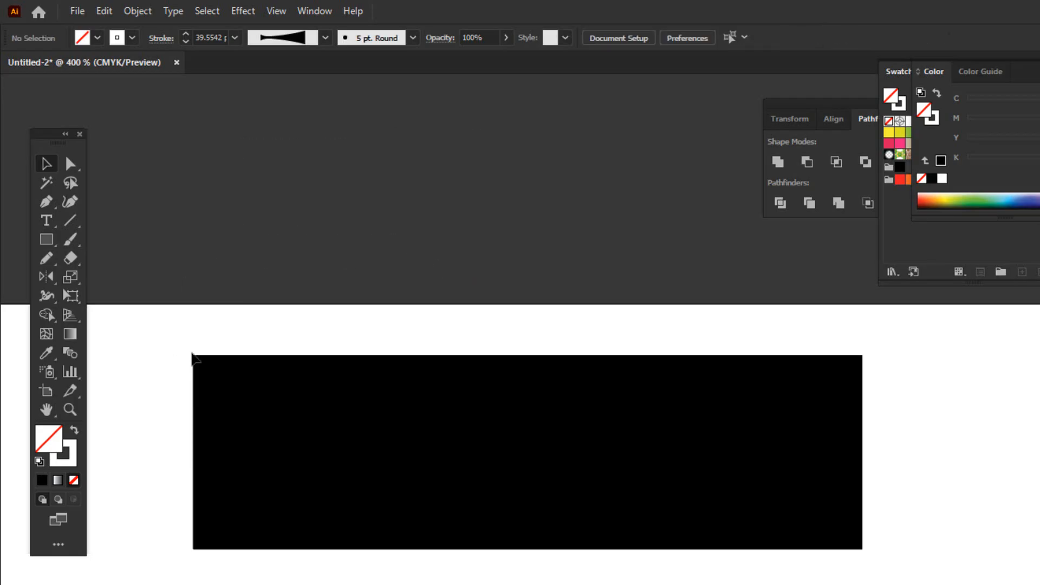
Step: Delete the large black rectangle from the artboard
click(255, 362)
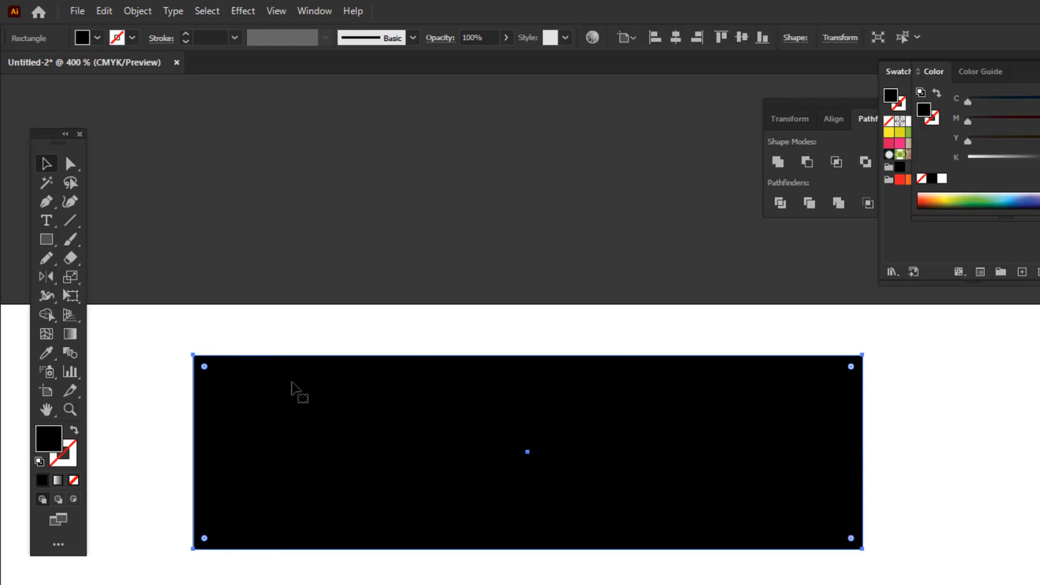
key(ctrl+minus)
key(Delete)
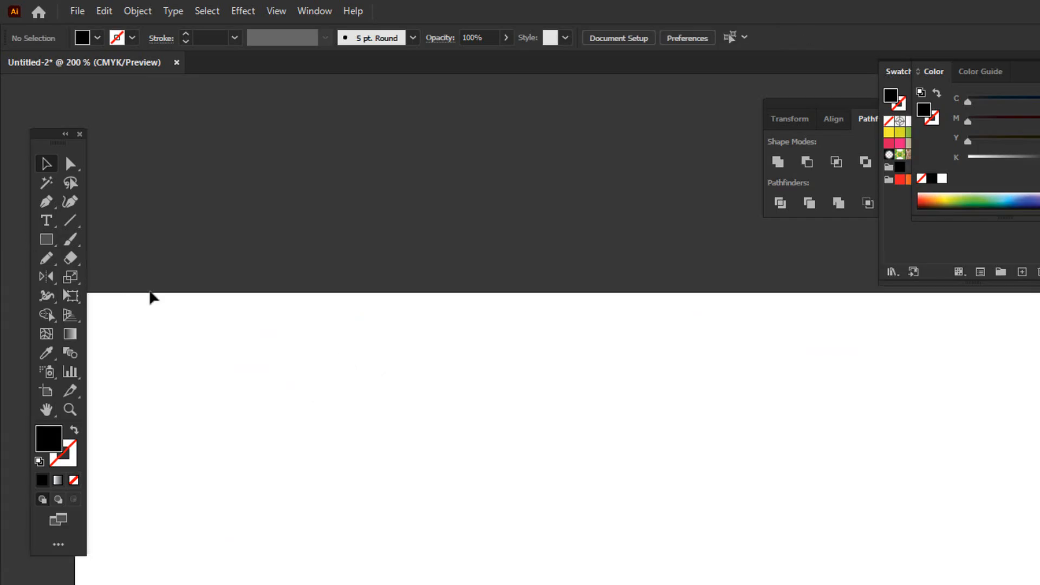
Step: Draw a wide black rectangle without a stroke in the upper part of the empty artboard
scroll(154, 295, down, 3)
click(51, 298)
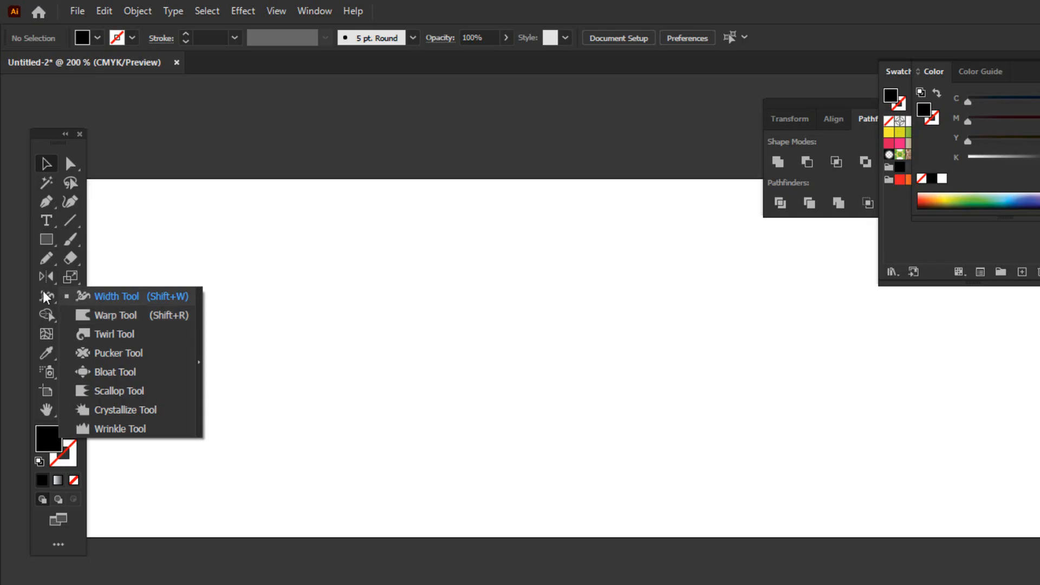
click(48, 236)
drag(258, 225, 537, 296)
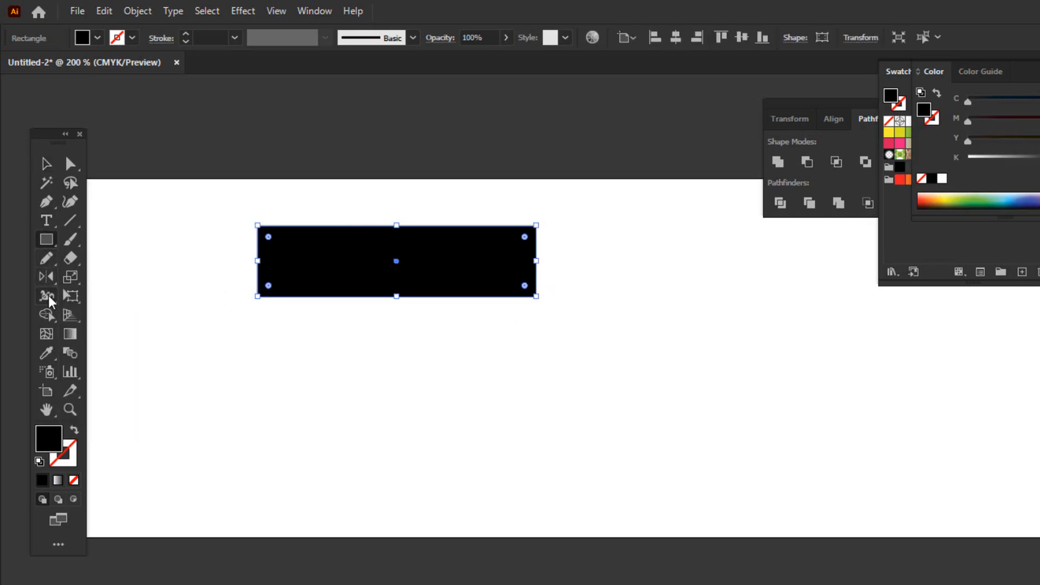
Step: Distort the black rectangle into a large rounded blob with the Warp tool and push a notch into its right side
click(47, 294)
click(106, 317)
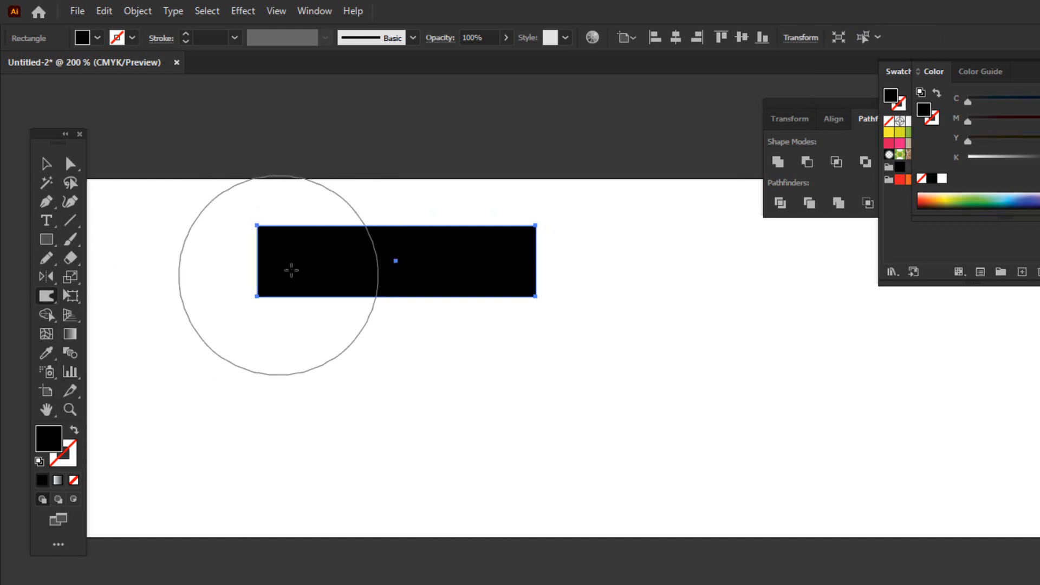
mouse_move(265, 251)
mouse_down()
mouse_move(295, 271)
mouse_move(271, 255)
mouse_up()
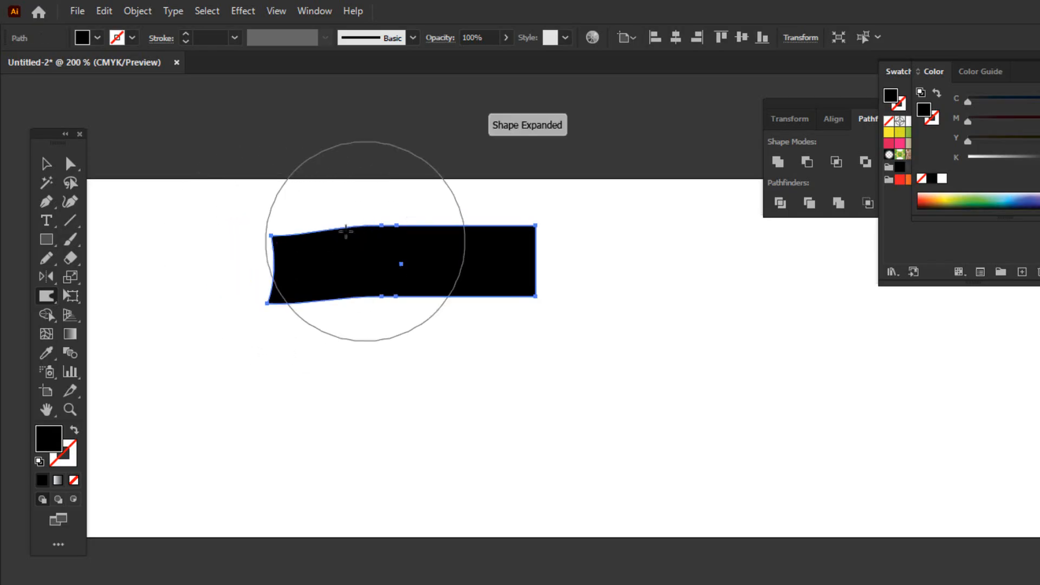
mouse_move(343, 233)
mouse_down()
mouse_move(456, 239)
mouse_move(462, 204)
mouse_move(461, 325)
mouse_move(365, 275)
mouse_move(334, 339)
mouse_move(278, 307)
mouse_move(316, 211)
mouse_move(348, 253)
mouse_move(424, 185)
mouse_move(538, 233)
mouse_move(354, 356)
mouse_move(455, 364)
mouse_move(559, 281)
mouse_move(567, 149)
mouse_move(366, 262)
mouse_move(344, 289)
mouse_move(478, 199)
mouse_move(494, 289)
mouse_move(477, 257)
mouse_move(461, 297)
mouse_move(452, 277)
mouse_move(417, 266)
mouse_move(392, 224)
mouse_move(425, 220)
mouse_move(396, 225)
mouse_move(375, 283)
mouse_move(408, 306)
mouse_move(401, 367)
mouse_move(415, 367)
mouse_move(353, 235)
mouse_move(373, 271)
mouse_move(346, 238)
mouse_move(497, 291)
mouse_move(480, 184)
mouse_move(538, 227)
mouse_move(320, 360)
mouse_up()
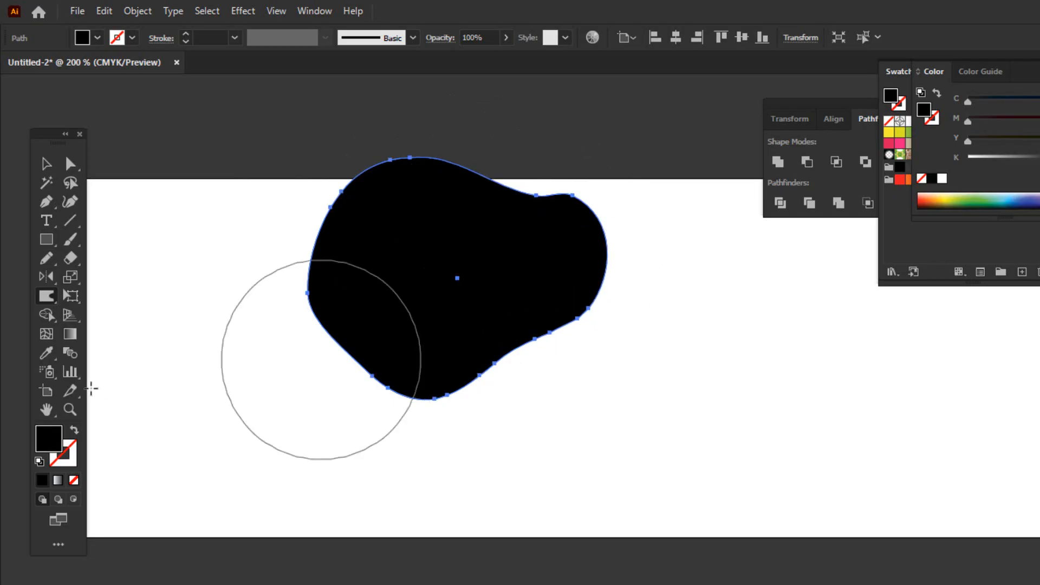
click(53, 301)
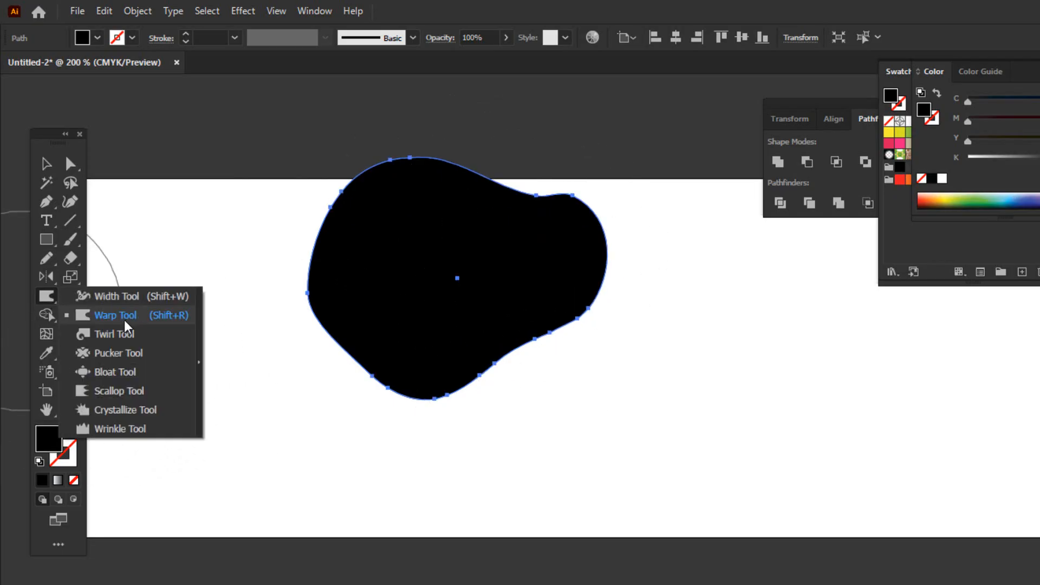
mouse_move(423, 263)
mouse_down()
mouse_move(479, 216)
mouse_move(570, 279)
mouse_move(627, 279)
mouse_move(550, 251)
mouse_move(607, 270)
mouse_move(573, 298)
mouse_up()
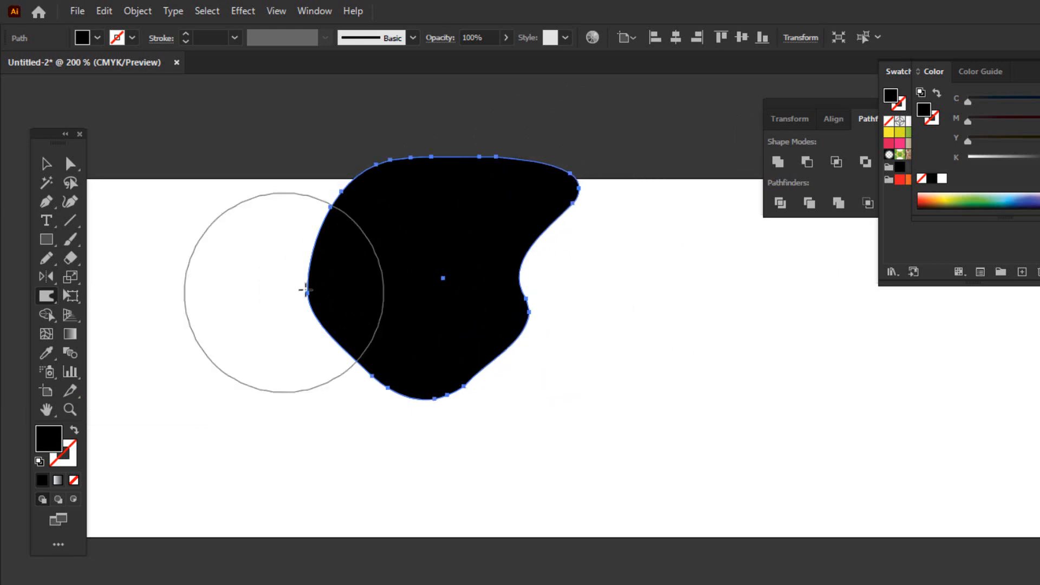
Step: Swirl the left, right and lower parts of the black blob into spirals with the Twirl tool
click(47, 294)
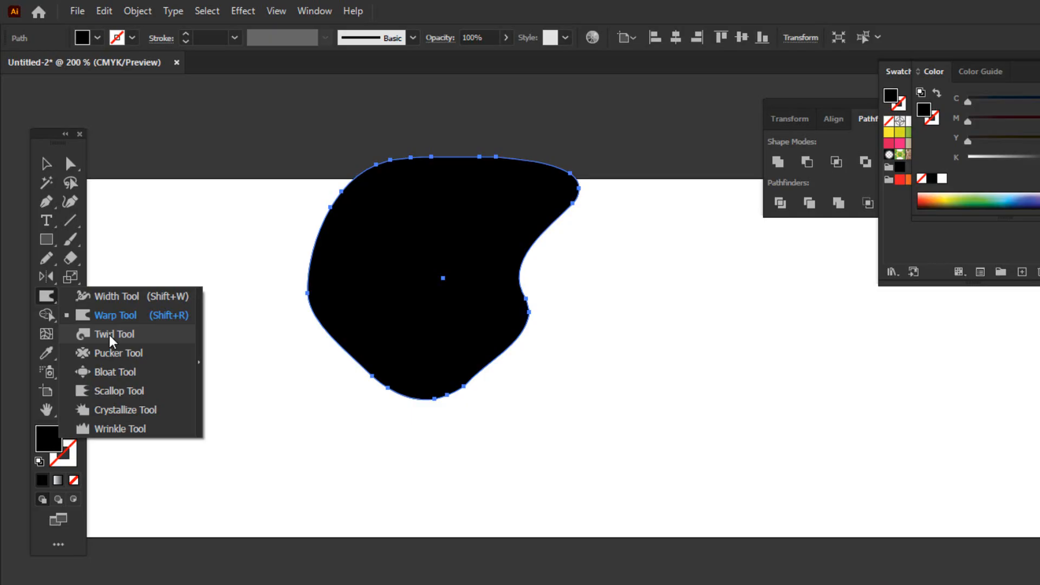
click(108, 335)
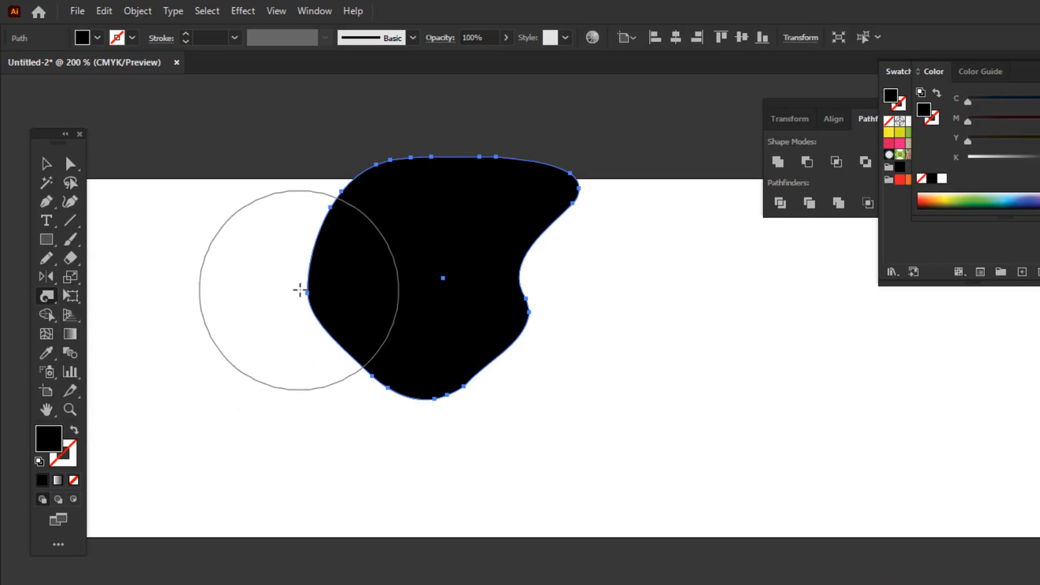
drag(327, 274, 385, 287)
mouse_move(528, 272)
mouse_down()
mouse_move(541, 251)
mouse_move(530, 301)
mouse_move(538, 266)
mouse_move(465, 383)
mouse_move(569, 404)
mouse_up()
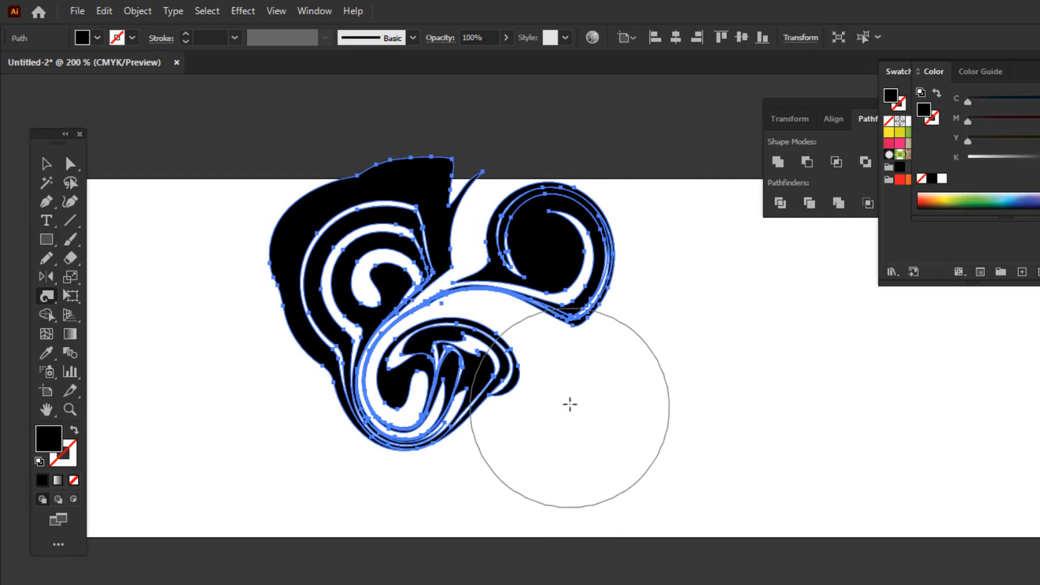
Step: Delete the twirled shape and draw a new wide black rectangle in its place
click(48, 165)
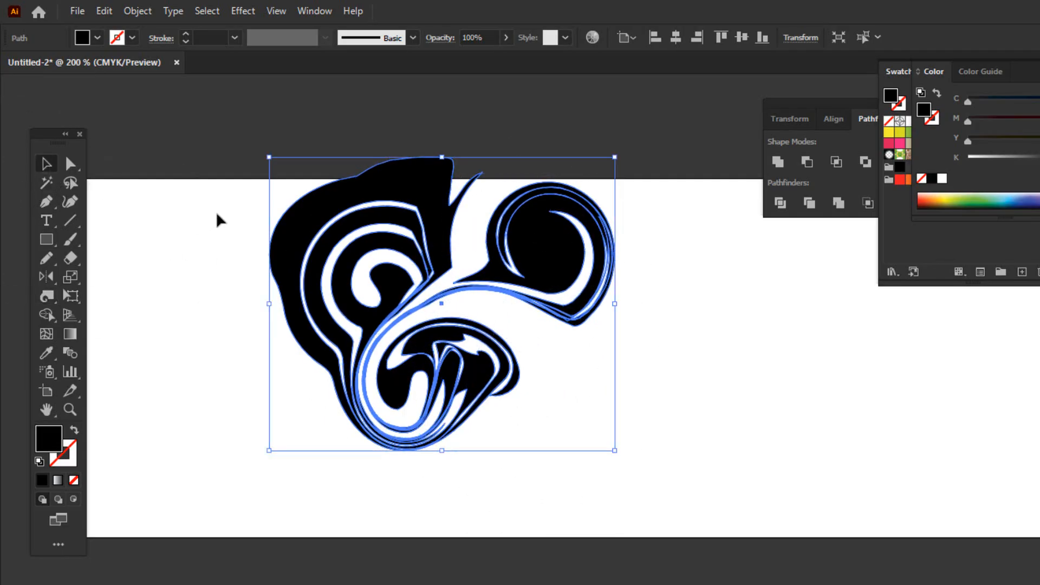
key(Delete)
click(46, 240)
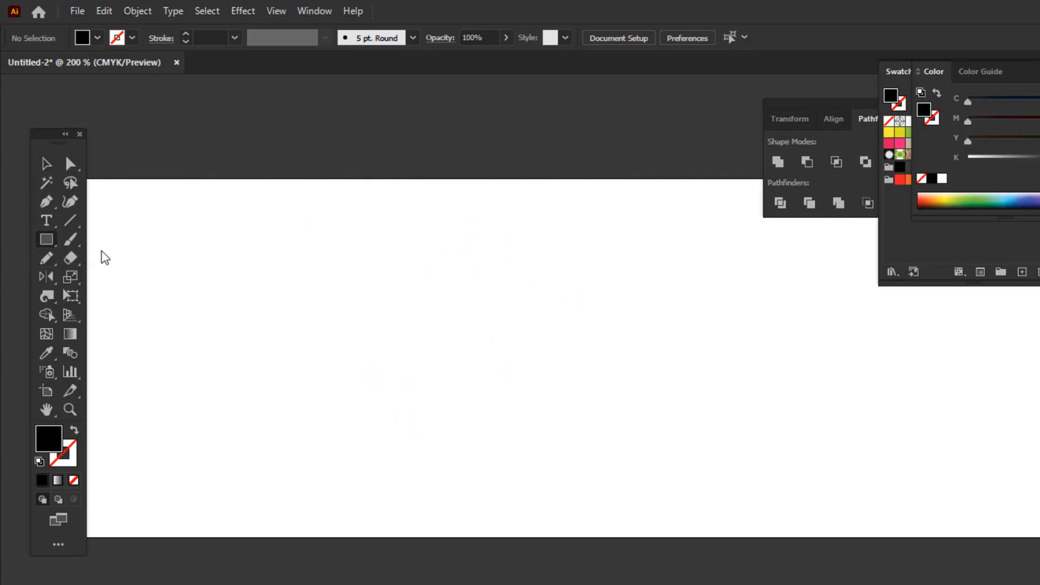
drag(288, 272, 520, 340)
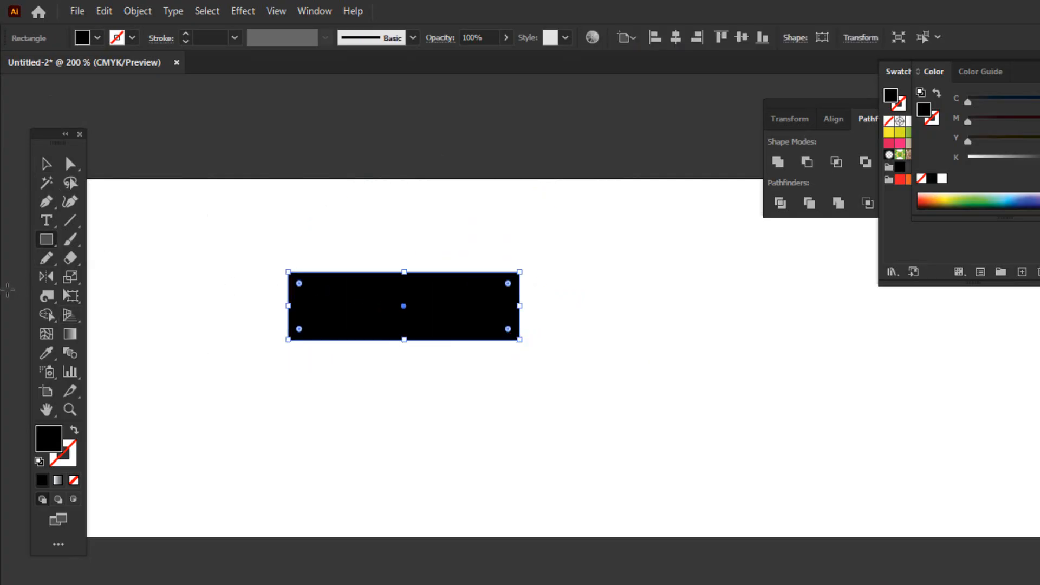
Step: Shrink the black rectangle into a thin sliver with the Pucker tool, working inward from its left edge
click(47, 297)
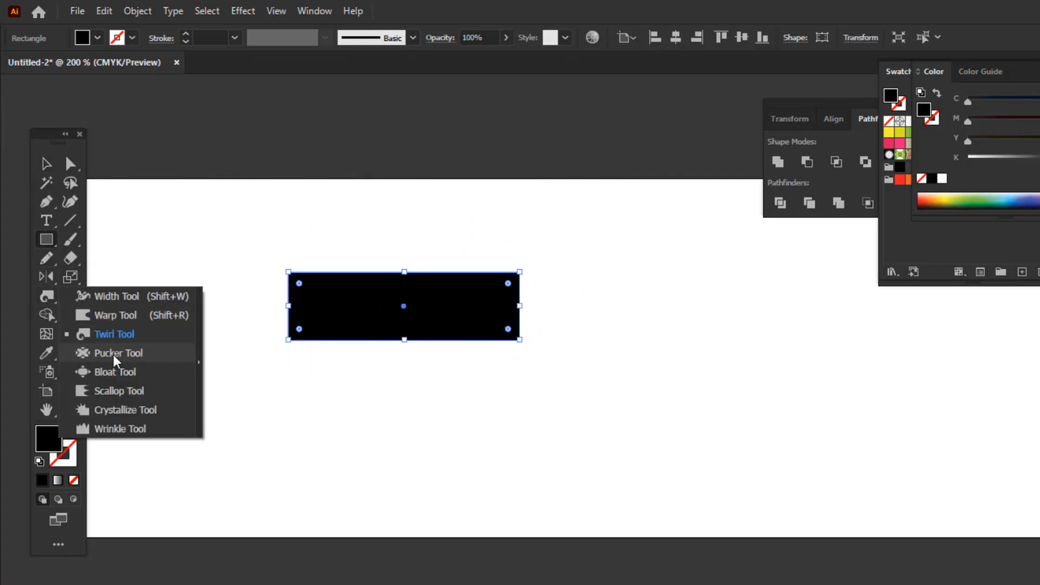
click(103, 354)
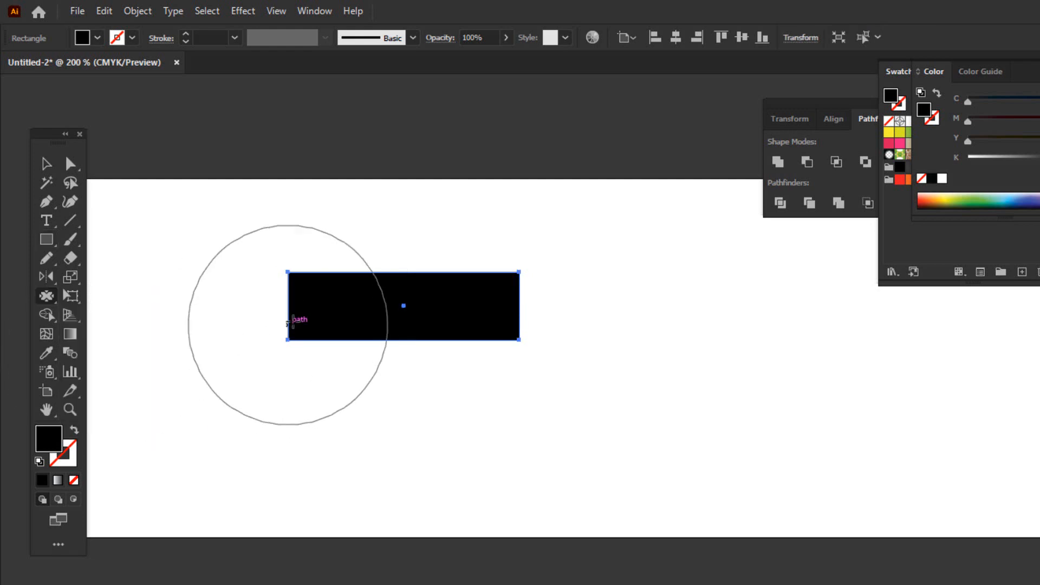
mouse_move(288, 324)
mouse_down()
mouse_move(424, 325)
mouse_move(368, 311)
mouse_move(497, 319)
mouse_move(359, 315)
mouse_up()
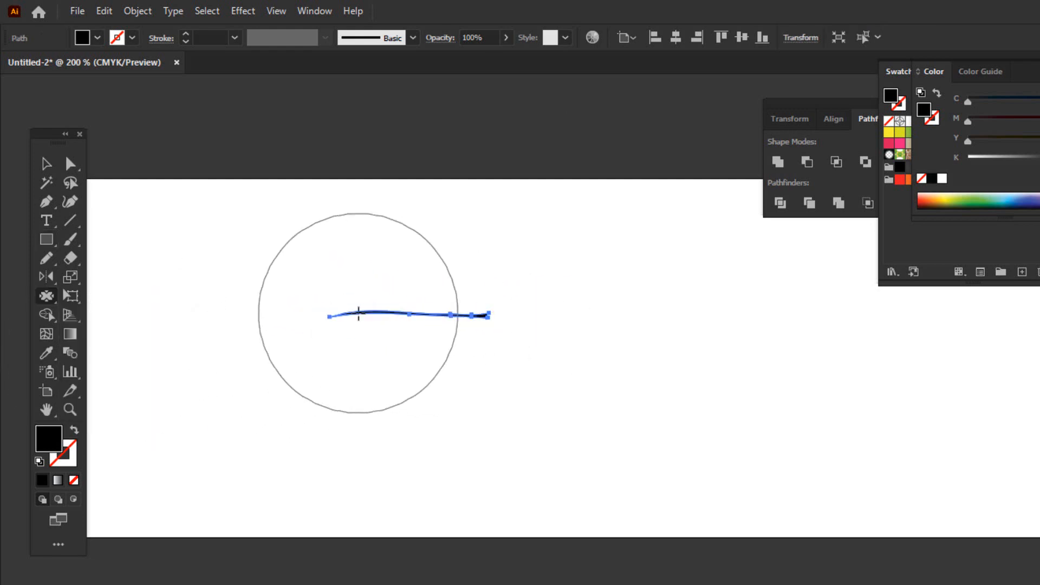
Step: Delete the puckered sliver and draw a new wide black rectangle on the artboard
click(45, 166)
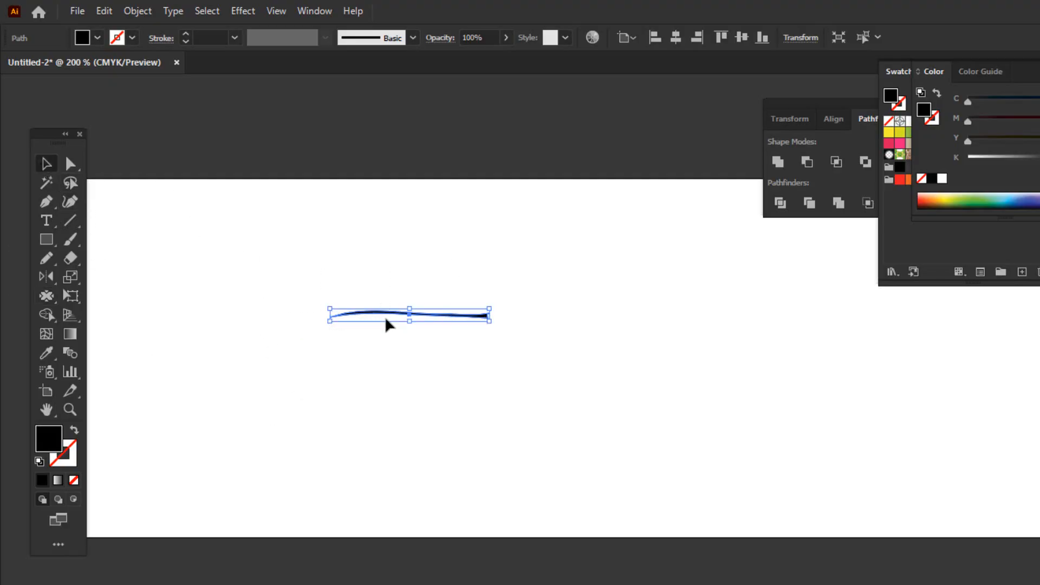
key(Delete)
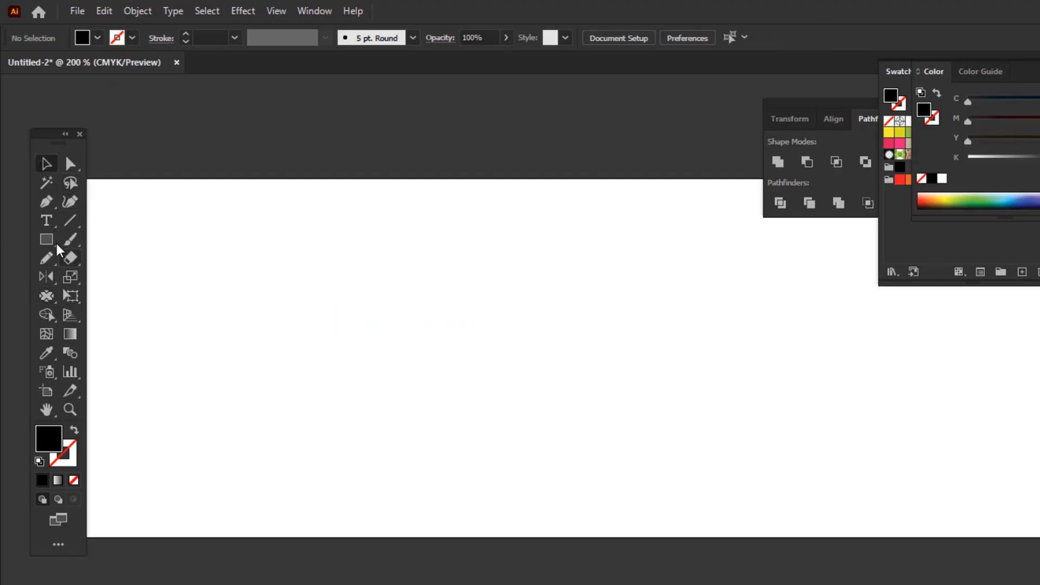
drag(301, 248, 576, 330)
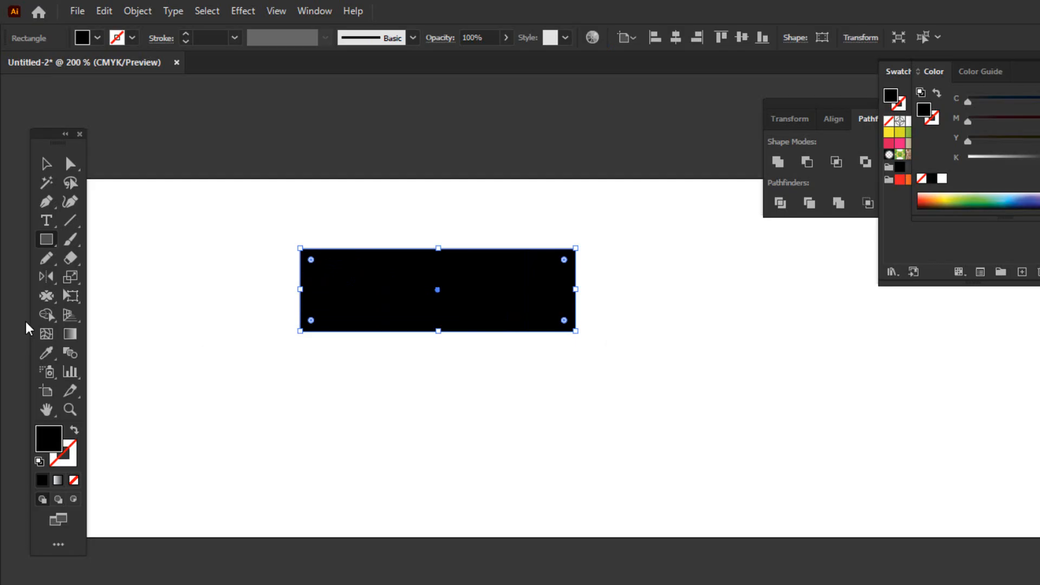
Step: Inflate the black rectangle into large rounded blobs with the Bloat tool, working over its ends, middle and lower edge
click(50, 300)
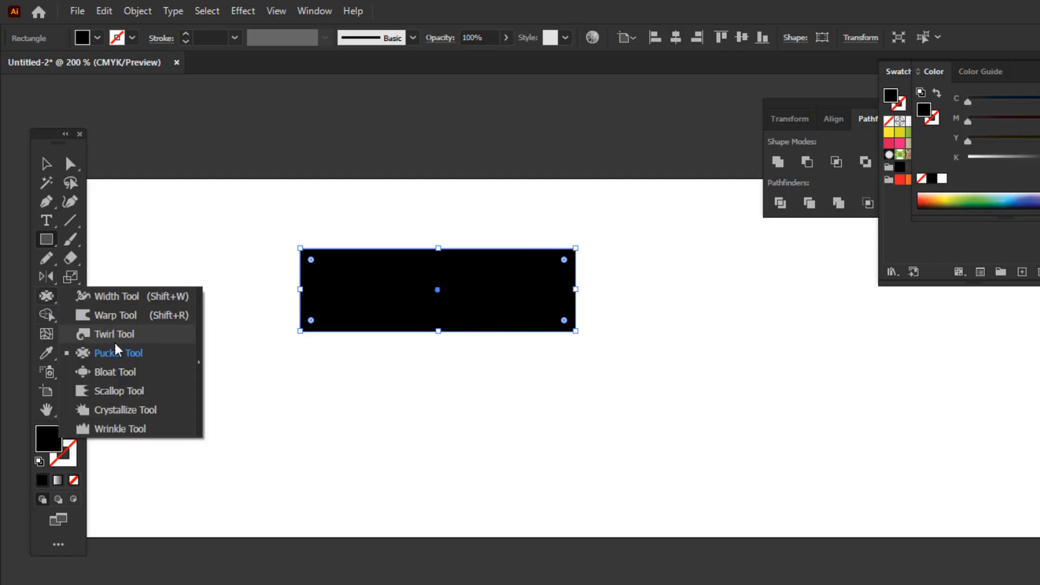
click(123, 375)
drag(274, 342, 352, 302)
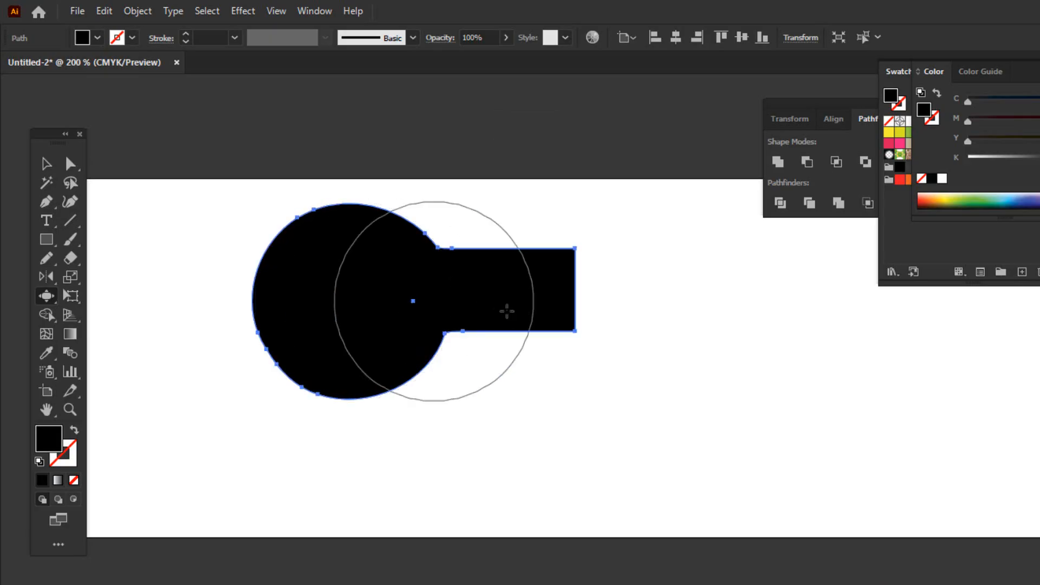
drag(562, 298, 562, 297)
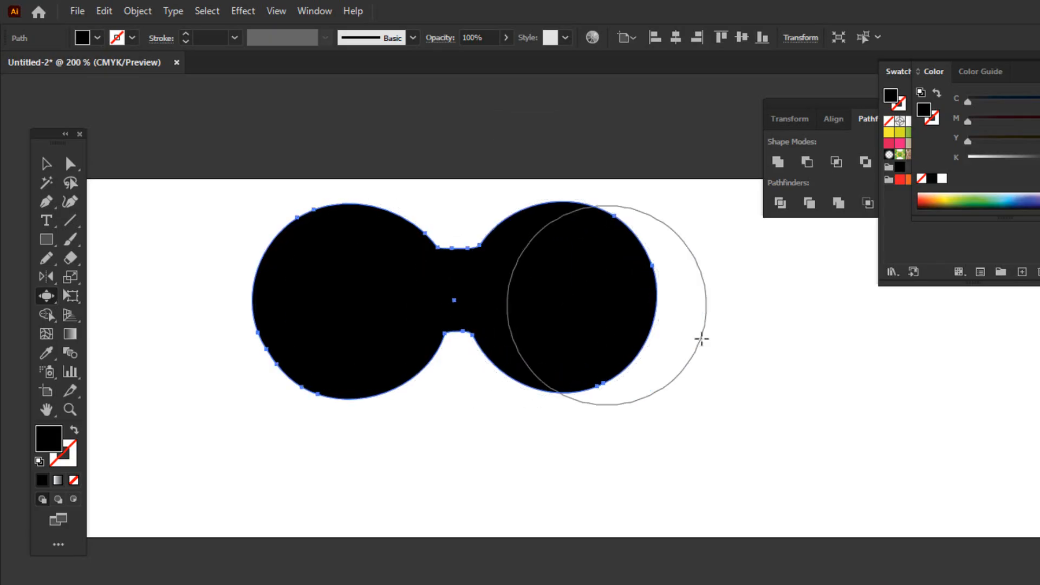
drag(495, 290, 492, 286)
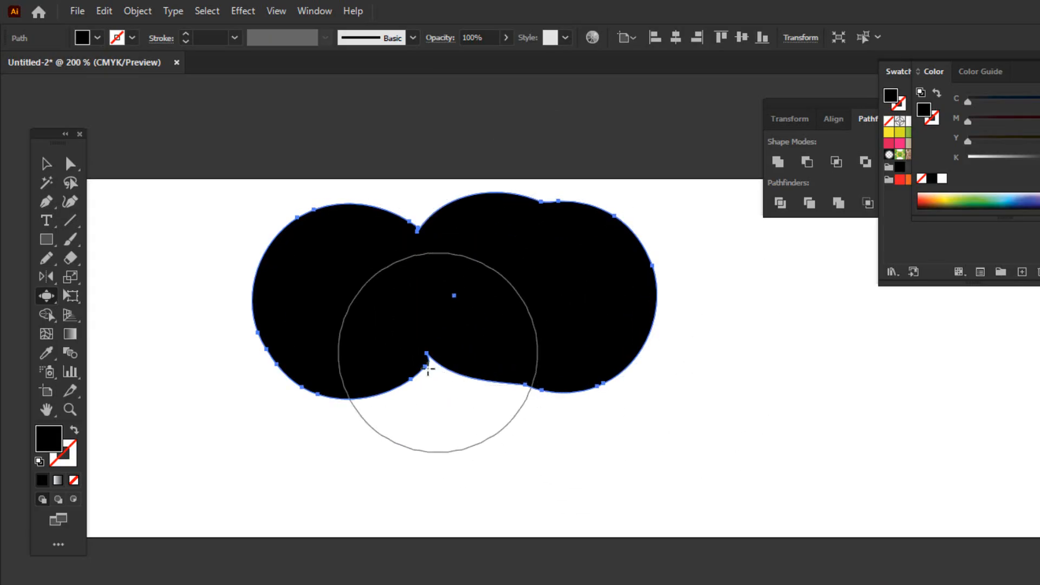
scroll(423, 336, down, 3)
mouse_move(409, 302)
mouse_down()
mouse_move(453, 394)
mouse_move(510, 280)
mouse_move(547, 324)
mouse_move(577, 260)
mouse_move(640, 237)
mouse_move(687, 247)
mouse_move(711, 332)
mouse_move(640, 387)
mouse_move(586, 411)
mouse_move(519, 410)
mouse_move(462, 332)
mouse_move(444, 282)
mouse_move(421, 327)
mouse_move(432, 364)
mouse_move(369, 263)
mouse_move(455, 289)
mouse_move(463, 344)
mouse_move(483, 360)
mouse_up()
Step: Delete the bloated shape and draw a new wide black rectangle on the artboard
click(47, 163)
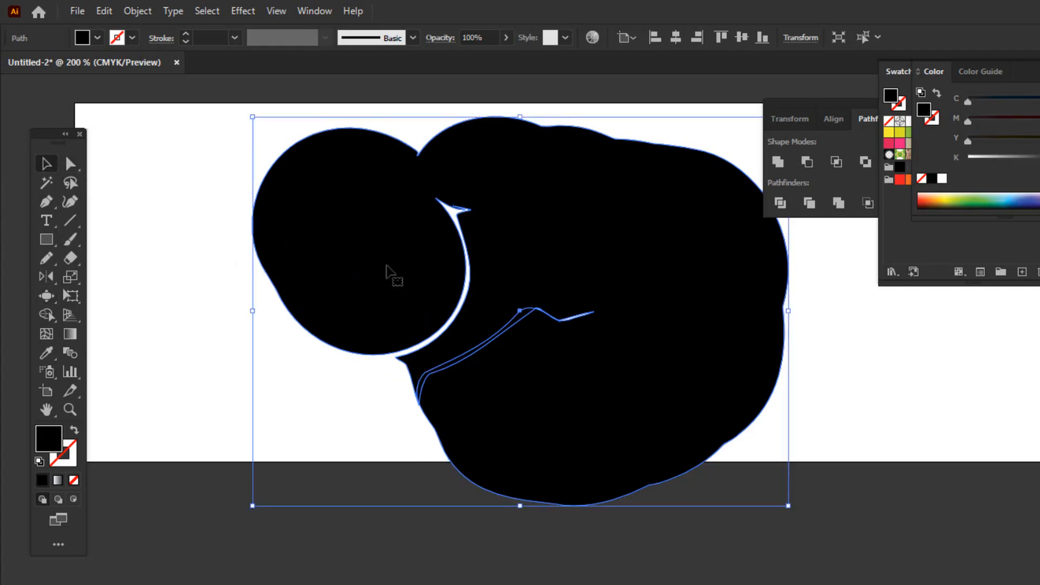
key(Delete)
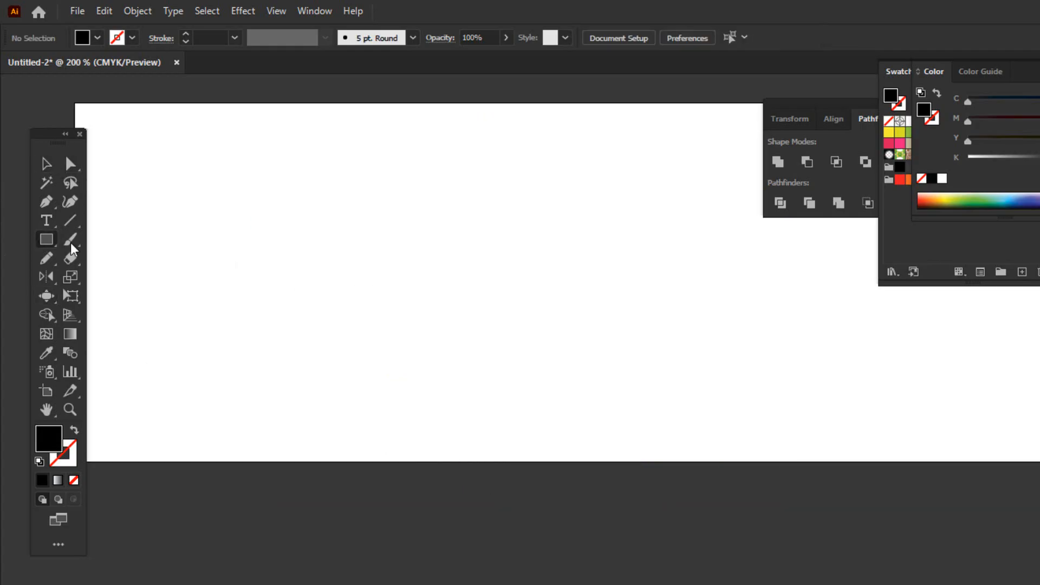
drag(297, 218, 578, 294)
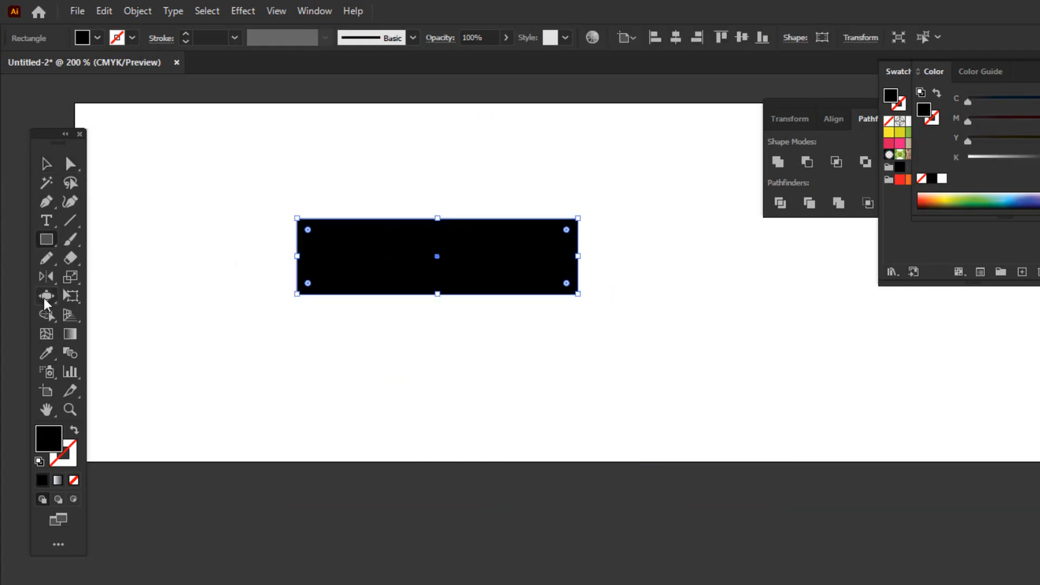
Step: Distort the black rectangle's edges into inward curves and spikes with the Scallop tool, and deselect the shape
mouse_move(44, 298)
mouse_down()
mouse_move(144, 391)
mouse_move(111, 393)
mouse_up()
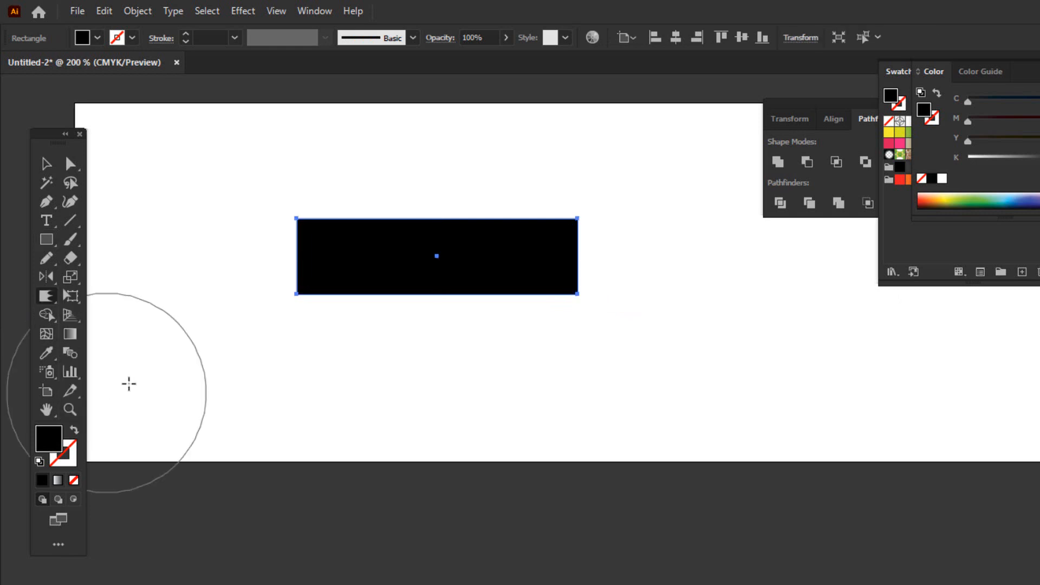
mouse_move(316, 322)
mouse_down()
mouse_move(309, 311)
mouse_move(426, 306)
mouse_move(602, 269)
mouse_move(395, 246)
mouse_move(332, 227)
mouse_up()
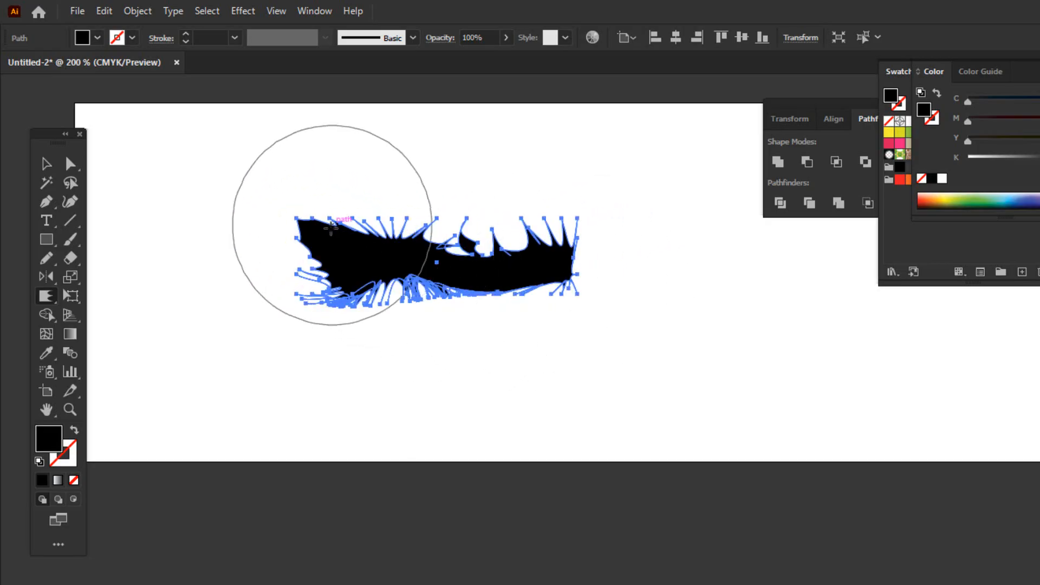
click(46, 163)
click(366, 477)
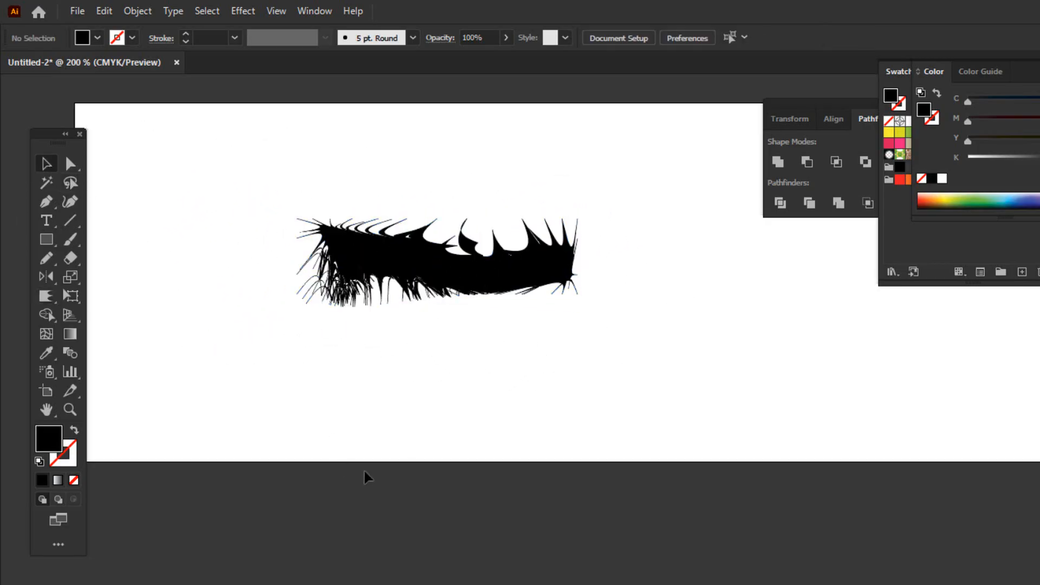
Step: Delete the scalloped shape and draw a longer, taller black rectangle in its place
drag(299, 189, 643, 323)
key(Delete)
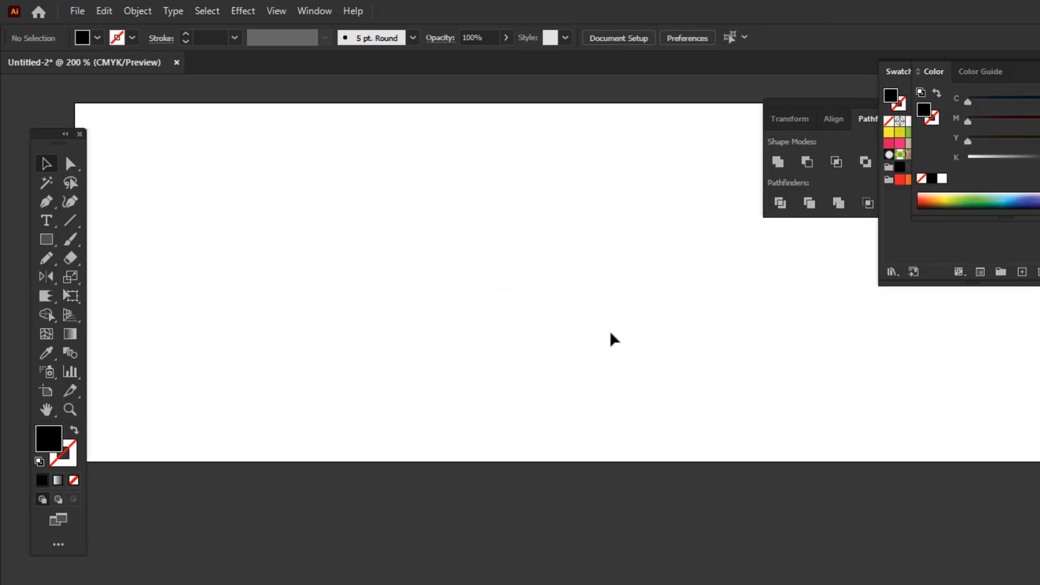
mouse_move(53, 296)
mouse_down()
mouse_move(102, 366)
mouse_move(103, 405)
mouse_up()
click(46, 239)
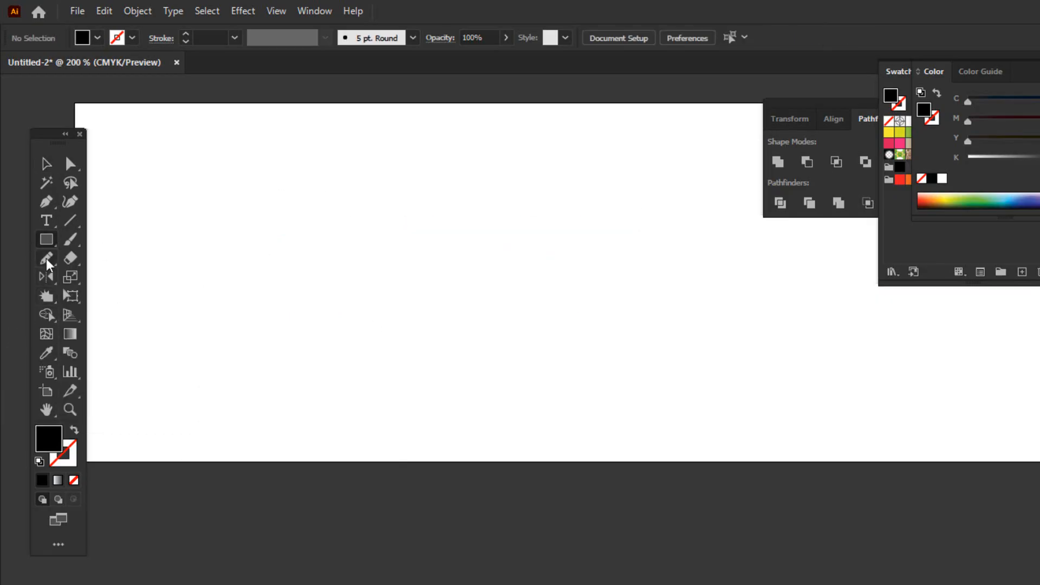
drag(230, 225, 638, 348)
Step: Distort the rectangle's edges into outward spikes all around with the Crystallize tool, and move the shape slightly upward
drag(48, 296, 121, 410)
mouse_move(235, 216)
mouse_down()
mouse_move(363, 196)
mouse_move(620, 193)
mouse_move(706, 326)
mouse_move(688, 394)
mouse_move(389, 402)
mouse_move(210, 376)
mouse_up()
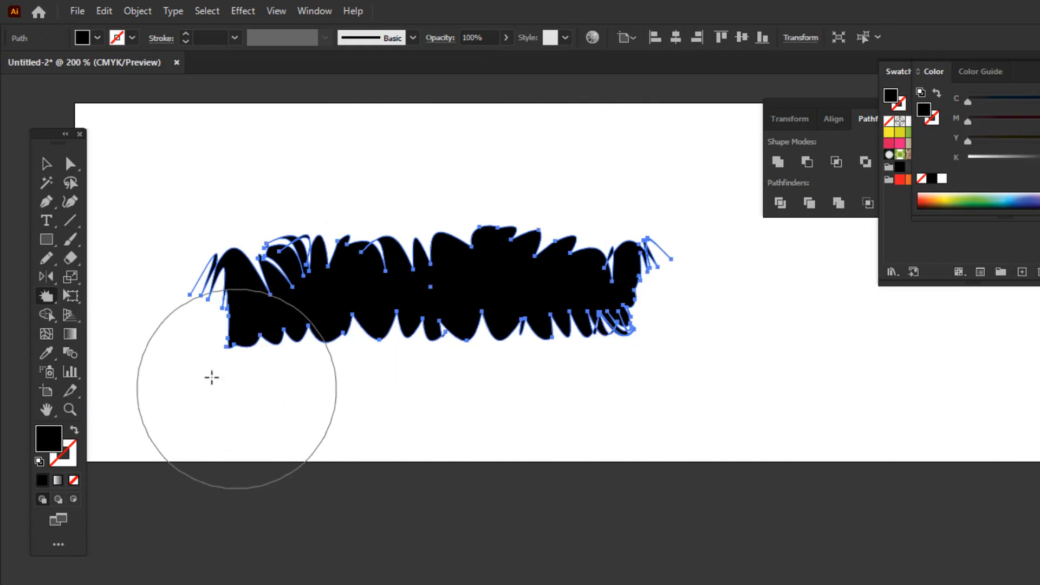
click(46, 164)
drag(442, 306, 451, 264)
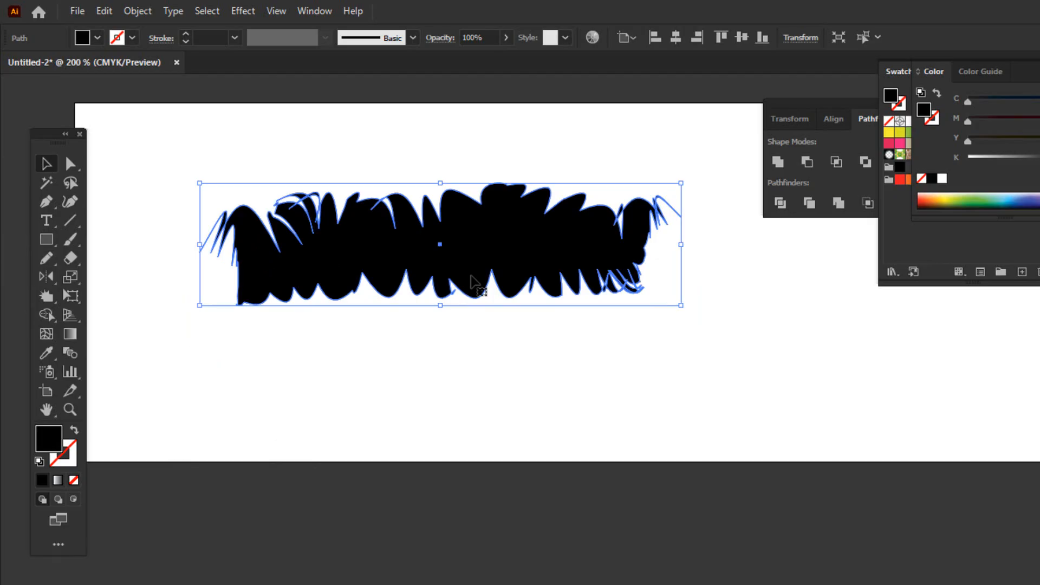
drag(463, 274, 476, 246)
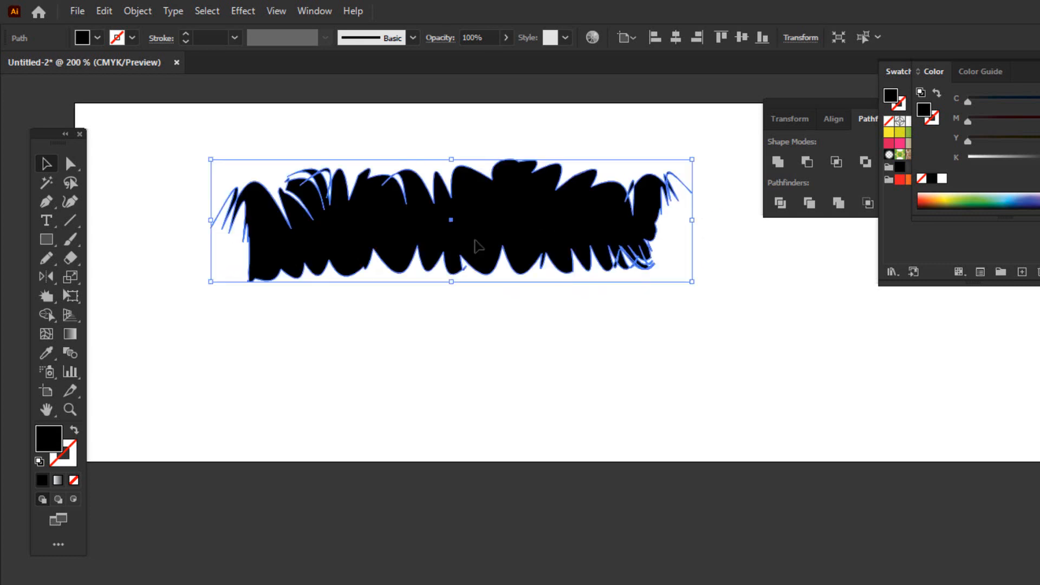
Step: Delete the crystallized shape and draw another wide black rectangle for the Wrinkle tool
key(Delete)
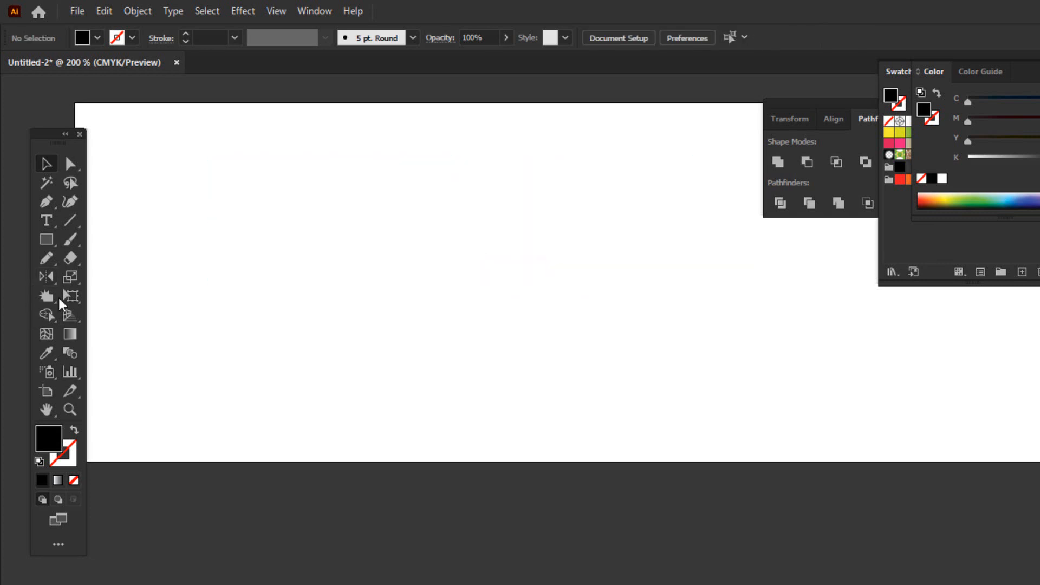
click(46, 239)
mouse_move(290, 224)
mouse_down()
mouse_move(437, 291)
mouse_move(626, 317)
mouse_up()
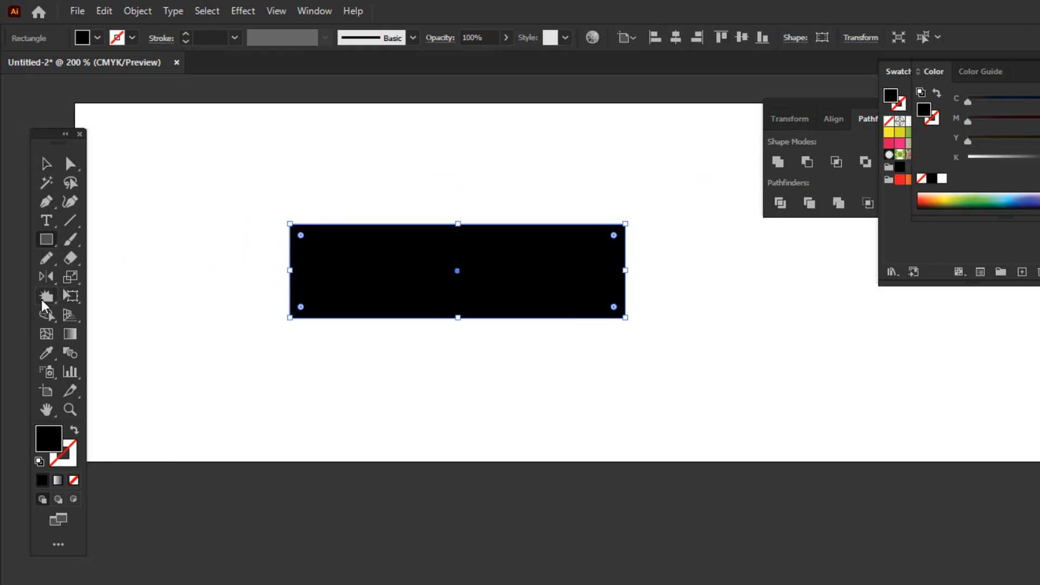
Step: Roughen the rectangle's upper and lower edges into irregular waves with the Wrinkle tool
click(41, 299)
click(135, 426)
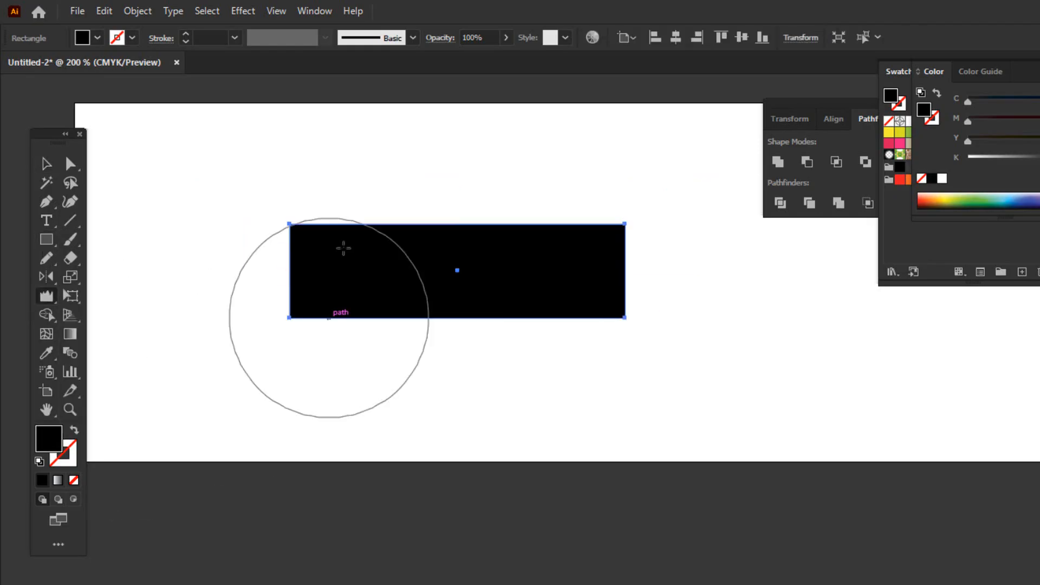
mouse_move(352, 200)
mouse_down()
mouse_move(434, 179)
mouse_move(446, 190)
mouse_move(578, 158)
mouse_up()
drag(369, 160, 237, 181)
mouse_move(344, 418)
mouse_down()
mouse_move(345, 401)
mouse_move(386, 397)
mouse_move(766, 406)
mouse_up()
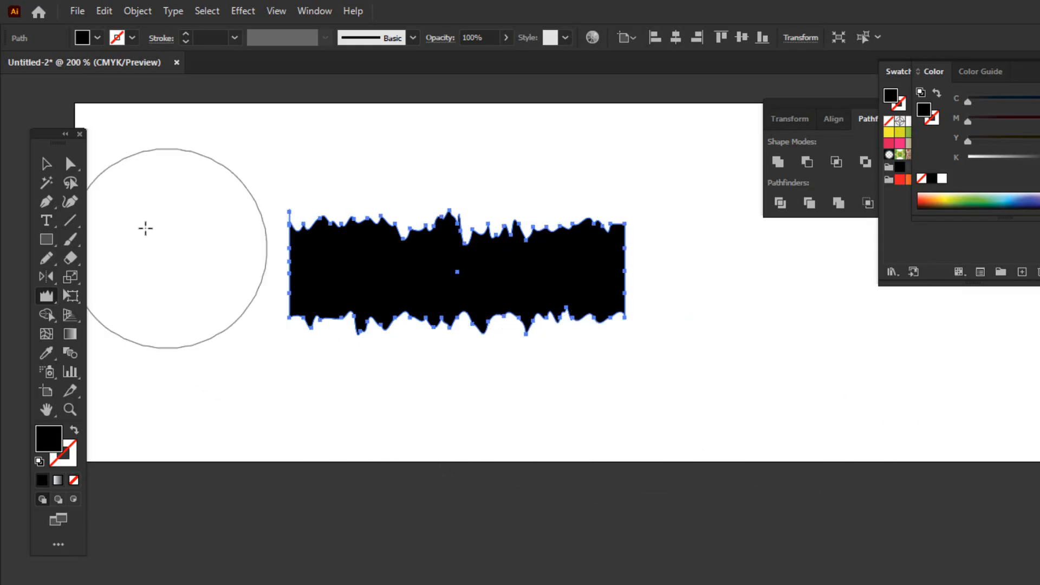
Step: Move the wrinkled shape slightly upward and delete it from the artboard
click(46, 165)
click(142, 343)
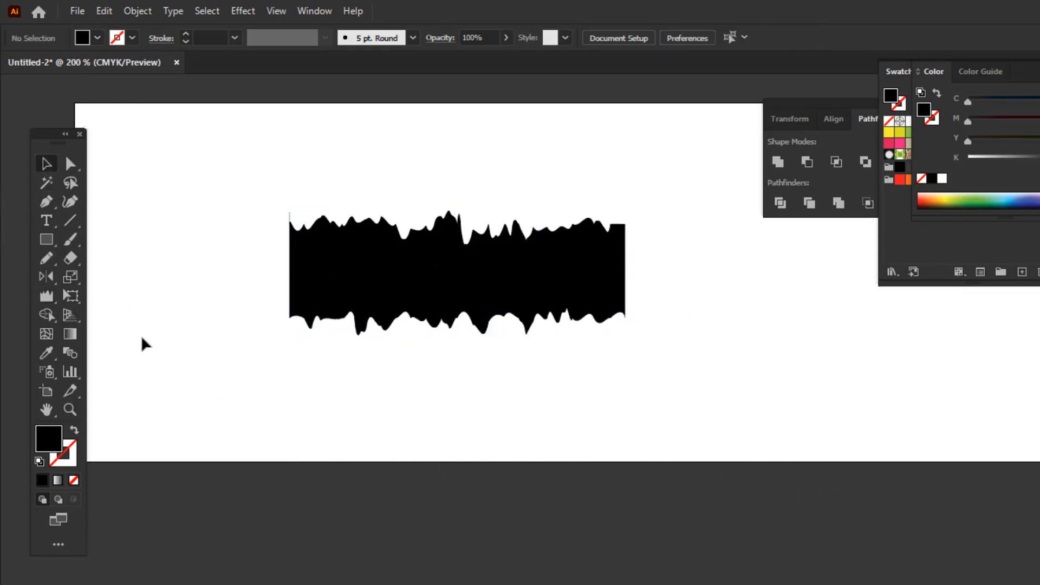
drag(385, 297, 378, 254)
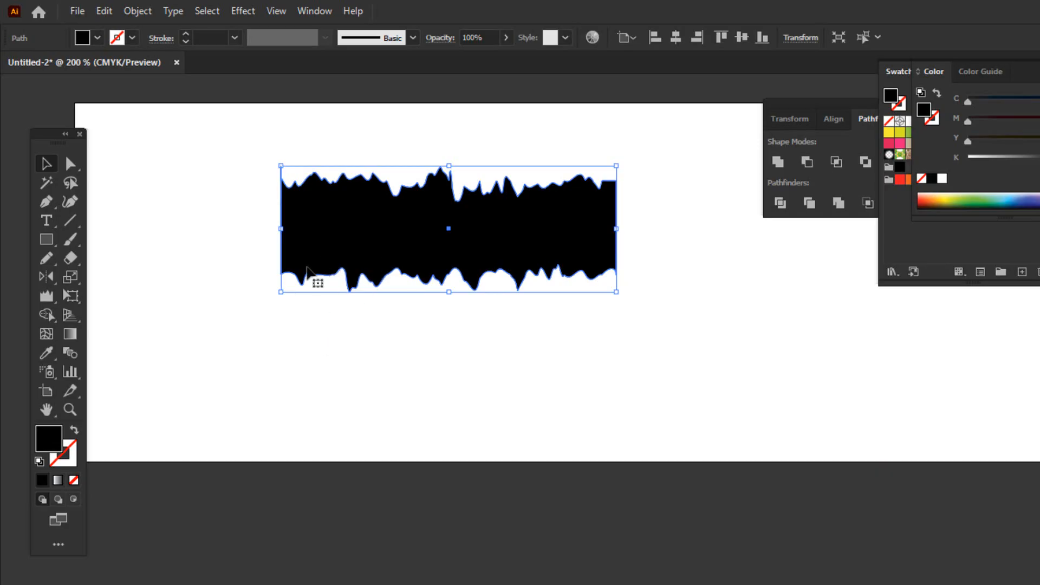
key(Delete)
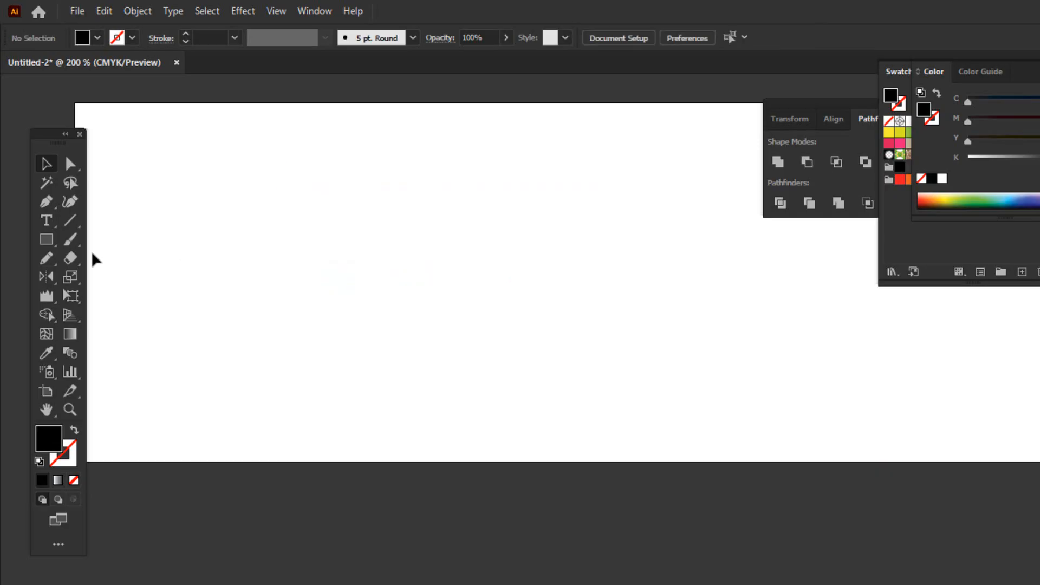
Step: Switch from the Wrinkle tool to the Shape Builder tool
click(49, 300)
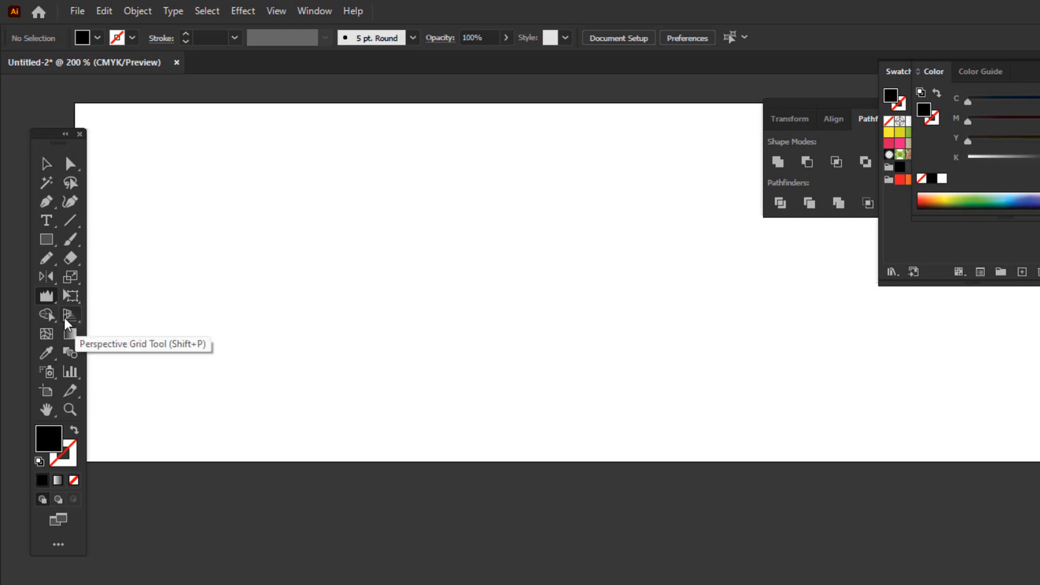
click(46, 314)
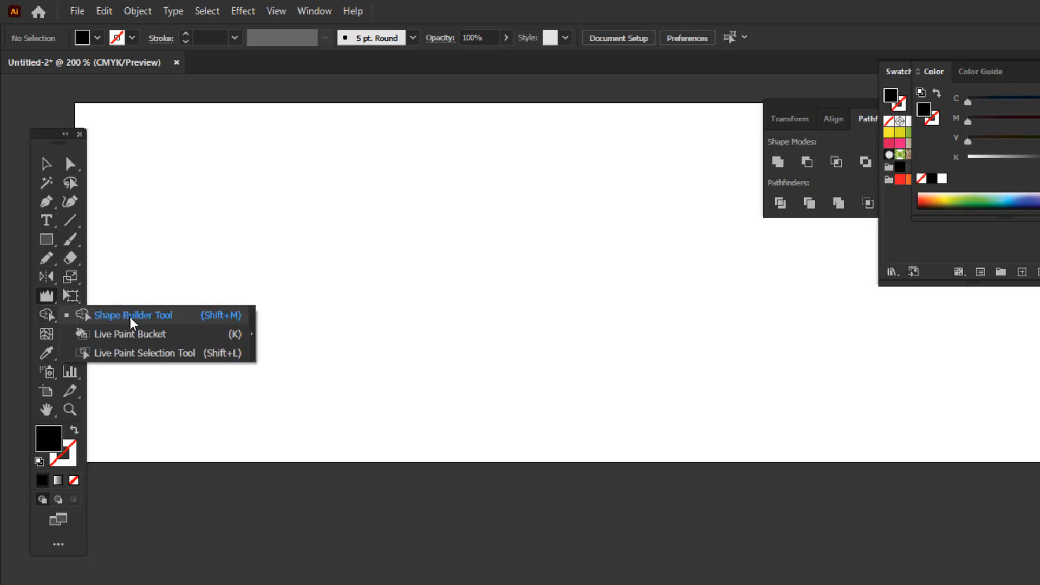
click(51, 313)
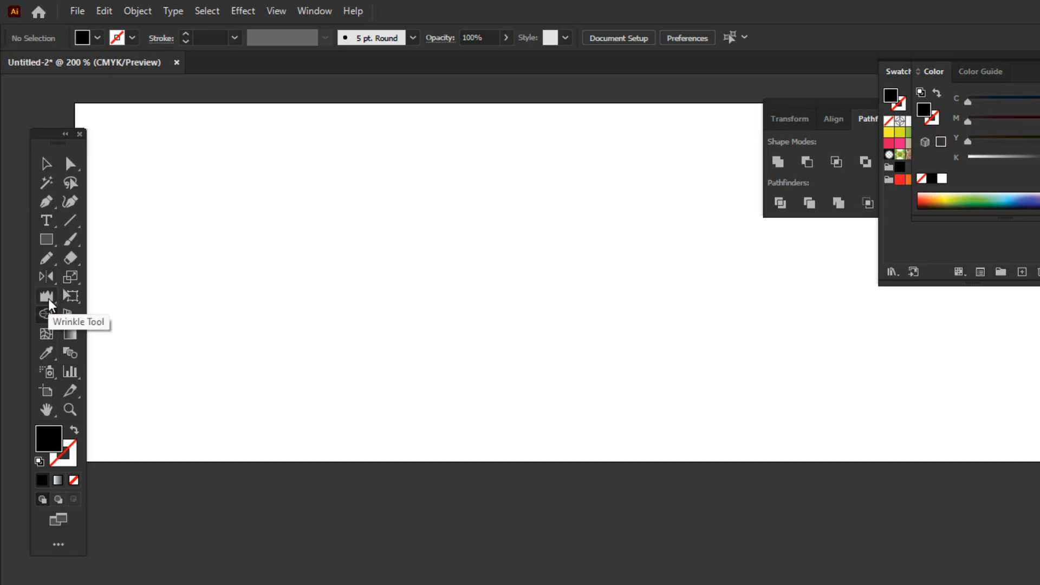